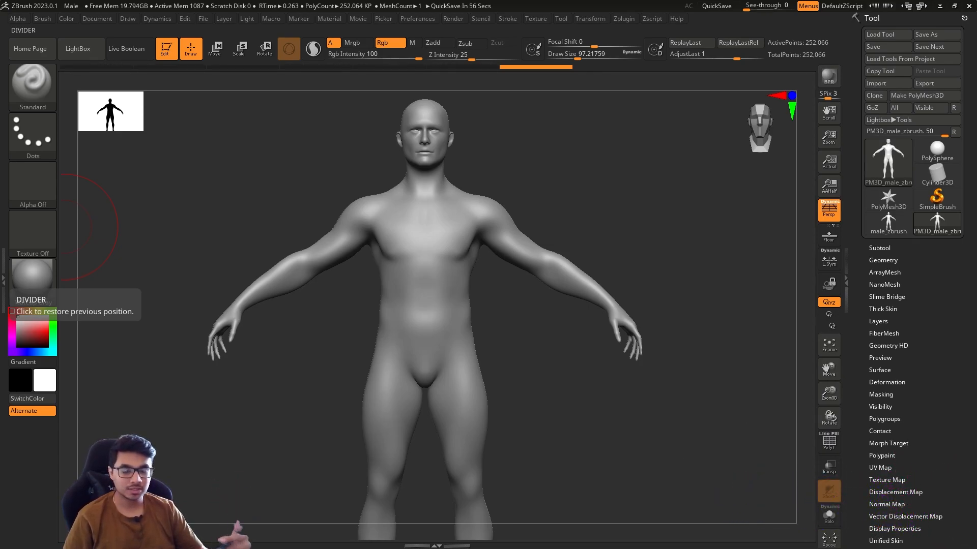
- Set up the MaskPen brush with the Dots stroke and no alpha
{"action": "mouse_move", "coordinate": [665, 232]}
{"action": "left_mouse_down"}
{"action": "mouse_move", "coordinate": [643, 247]}
{"action": "mouse_move", "coordinate": [629, 230]}
{"action": "mouse_move", "coordinate": [597, 274]}
{"action": "left_mouse_up"}
{"action": "key", "text": "s"}
{"action": "key", "text": "ctrl"}
{"action": "key", "text": "ctrl+z"}
{"action": "left_click", "coordinate": [33, 135], "text": "ctrl"}
{"action": "left_click", "coordinate": [44, 133], "text": "ctrl"}
{"action": "left_click", "coordinate": [95, 145], "text": "ctrl"}
{"action": "left_click", "coordinate": [32, 182], "text": "ctrl"}
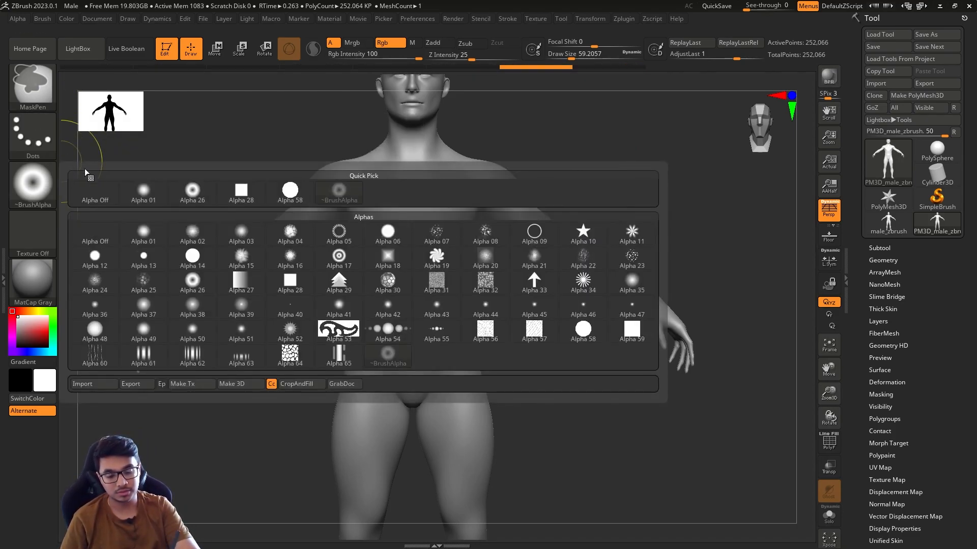
{"action": "left_click", "coordinate": [91, 191], "text": "ctrl"}
- Paint a mask over the model's left forearm and hand, front and back
{"action": "mouse_move", "coordinate": [603, 252]}
{"action": "left_mouse_down", "text": "ctrl"}
{"action": "mouse_move", "coordinate": [585, 265]}
{"action": "mouse_move", "coordinate": [602, 283]}
{"action": "mouse_move", "coordinate": [575, 246]}
{"action": "left_mouse_up", "text": "ctrl"}
{"action": "left_click_drag", "start_coordinate": [667, 328], "coordinate": [681, 364], "text": "ctrl"}
{"action": "mouse_move", "coordinate": [726, 307]}
{"action": "left_mouse_down"}
{"action": "mouse_move", "coordinate": [534, 300]}
{"action": "mouse_move", "coordinate": [576, 276]}
{"action": "left_mouse_up"}
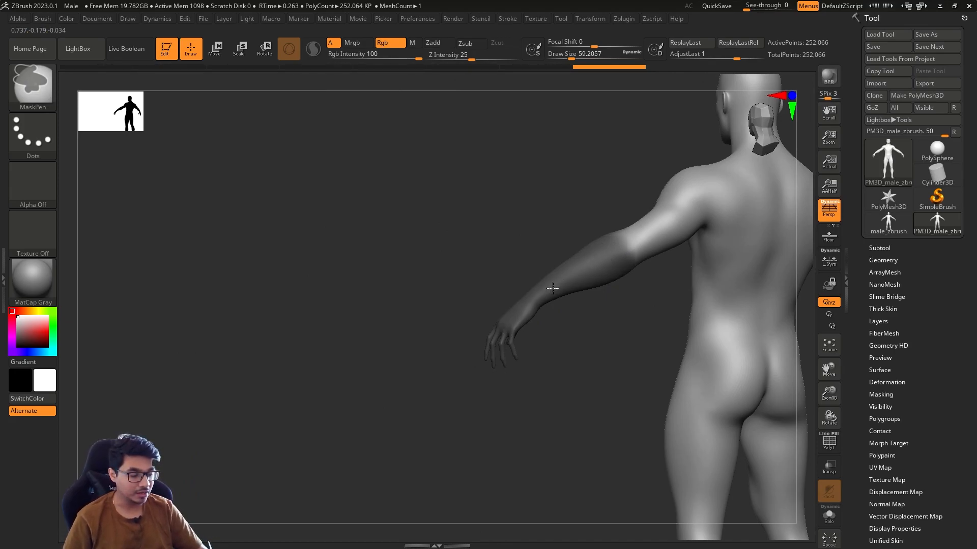
{"action": "mouse_move", "coordinate": [534, 306]}
{"action": "left_mouse_down"}
{"action": "mouse_move", "coordinate": [558, 414]}
{"action": "mouse_move", "coordinate": [611, 300]}
{"action": "left_mouse_up"}
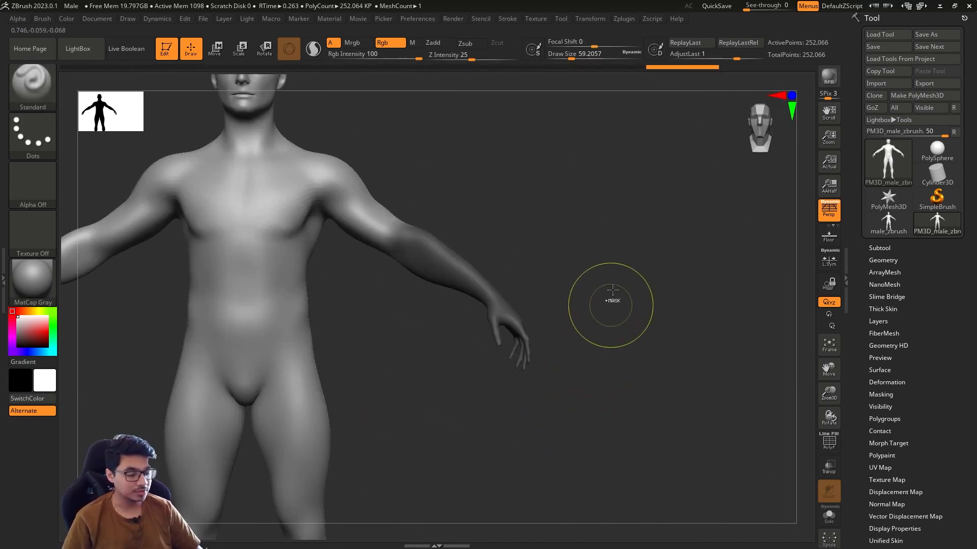
- Invert the mask repeatedly, ending with everything except the left forearm and hand masked
{"action": "left_click", "coordinate": [660, 244], "text": "ctrl"}
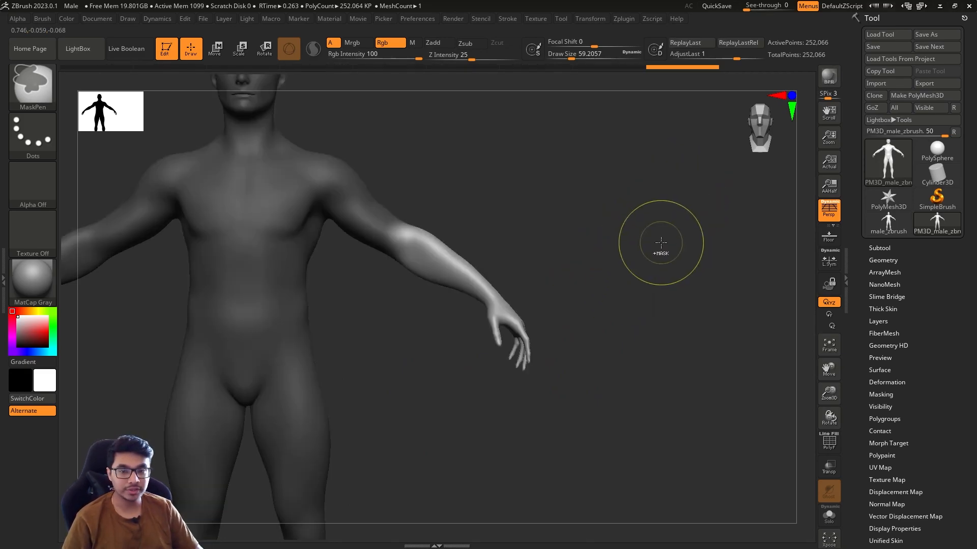
{"action": "left_click", "coordinate": [660, 245], "text": "ctrl"}
{"action": "left_click", "coordinate": [661, 244], "text": "ctrl"}
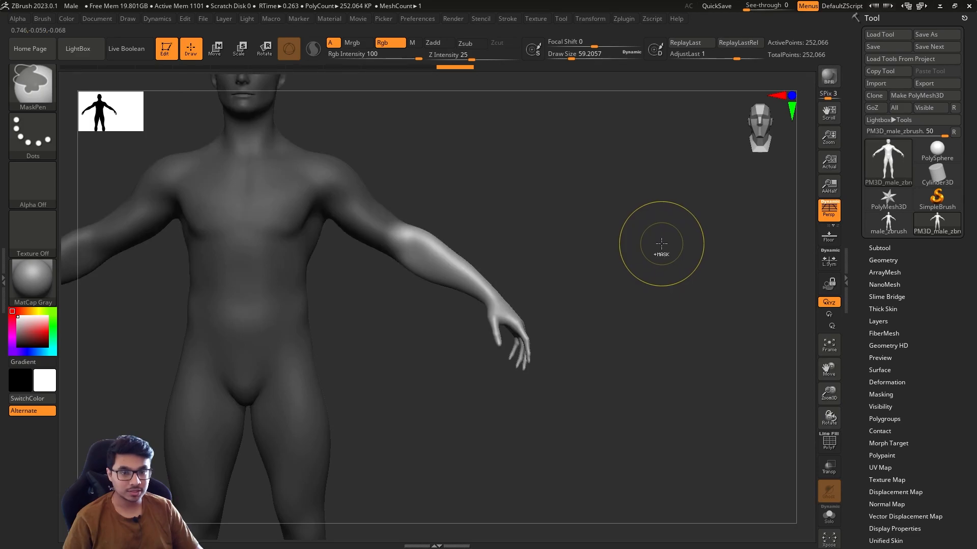
{"action": "left_click", "coordinate": [661, 244], "text": "ctrl"}
{"action": "left_click", "coordinate": [660, 244], "text": "ctrl"}
{"action": "left_click", "coordinate": [660, 245], "text": "ctrl"}
{"action": "left_click", "coordinate": [660, 246], "text": "ctrl"}
{"action": "left_click", "coordinate": [660, 246], "text": "ctrl"}
{"action": "left_click", "coordinate": [659, 247], "text": "ctrl"}
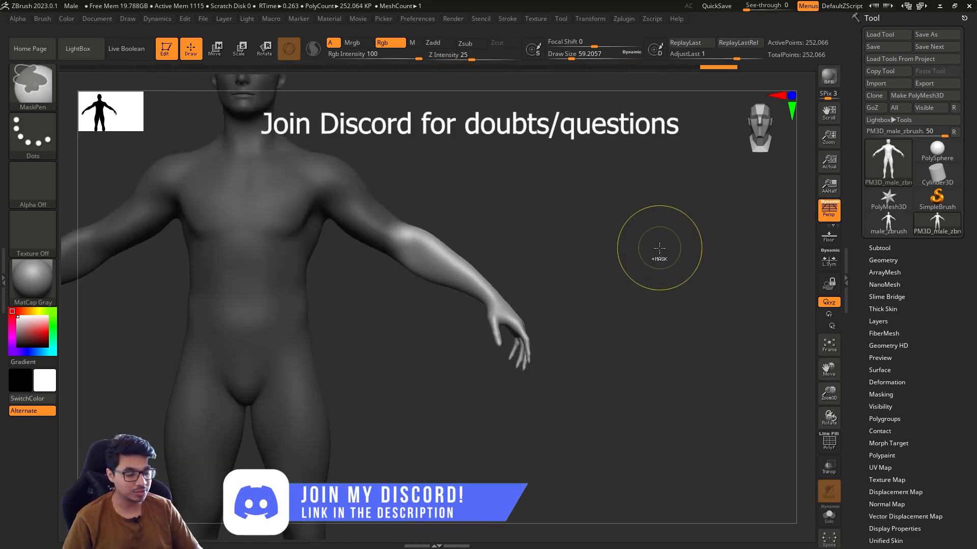
- Set Draw Size to about 12.9, enable Zsub, and carve a groove along the unmasked forearm
{"action": "key", "text": "s"}
{"action": "left_click_drag", "start_coordinate": [532, 257], "coordinate": [520, 258]}
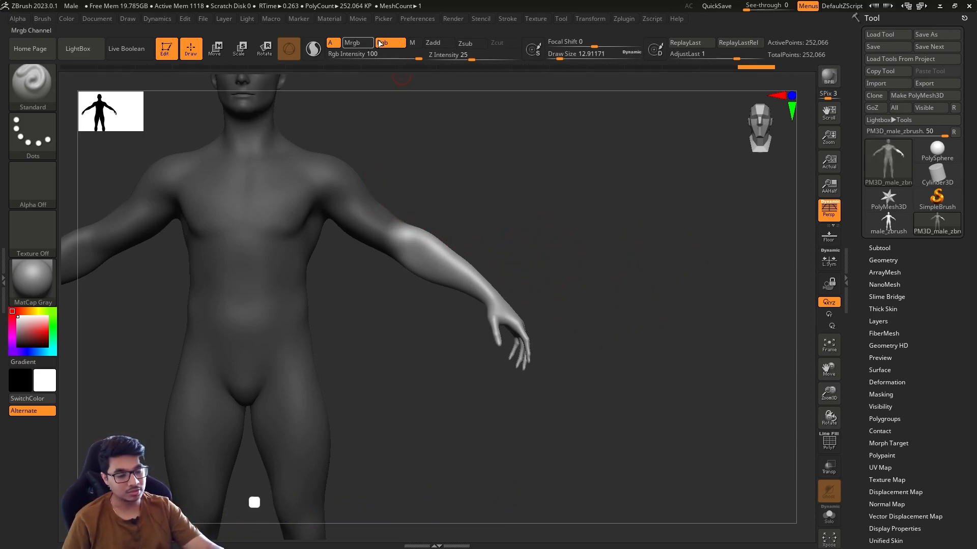
{"action": "left_click", "coordinate": [465, 43]}
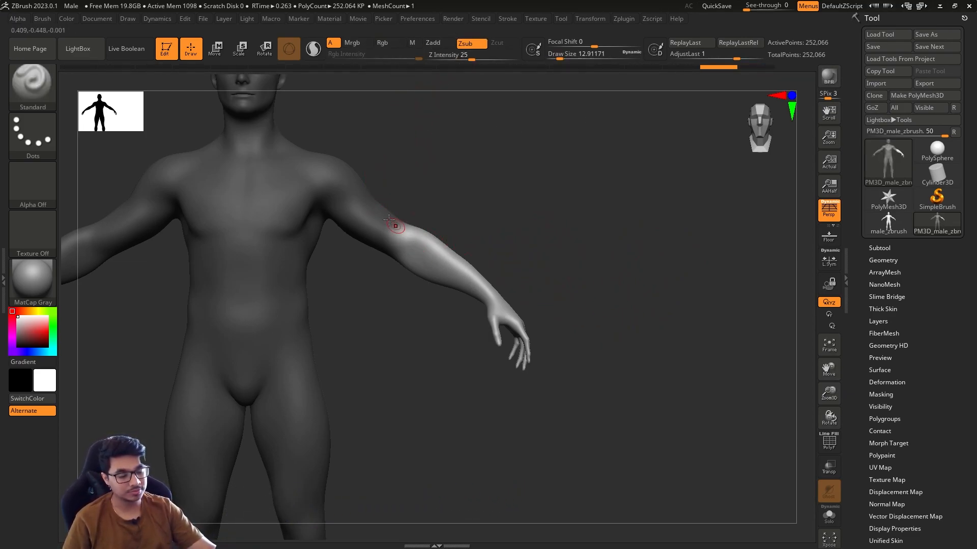
{"action": "left_click_drag", "start_coordinate": [552, 241], "coordinate": [591, 216]}
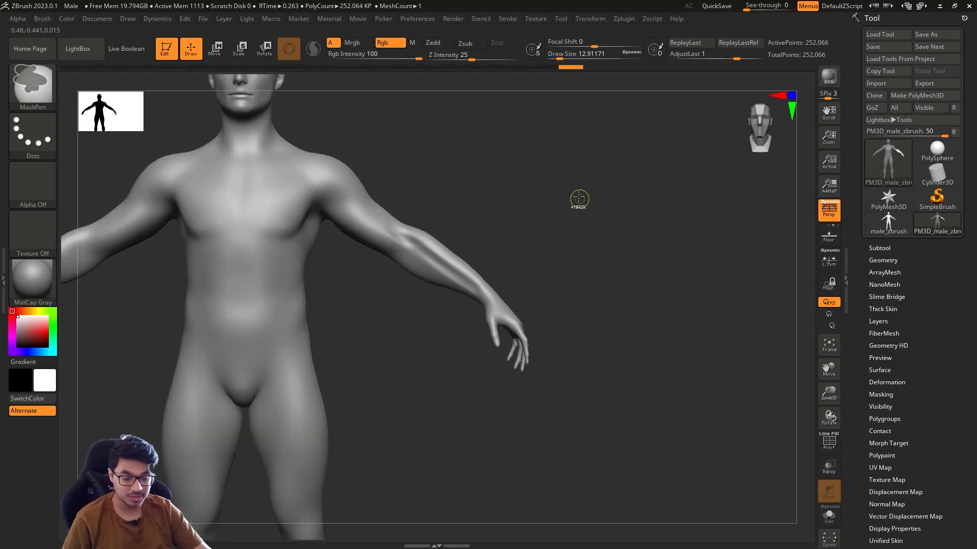
- Clear the mask and set the Standard brush's Draw Size to about 32.7
{"action": "mouse_move", "coordinate": [535, 170]}
{"action": "left_mouse_down", "text": "ctrl"}
{"action": "mouse_move", "coordinate": [571, 230]}
{"action": "mouse_move", "coordinate": [600, 237]}
{"action": "mouse_move", "coordinate": [624, 222]}
{"action": "mouse_move", "coordinate": [712, 268]}
{"action": "mouse_move", "coordinate": [679, 283]}
{"action": "left_mouse_up", "text": "ctrl"}
{"action": "key", "text": "s"}
{"action": "left_click", "coordinate": [597, 207]}
{"action": "key", "text": "s"}
{"action": "left_click", "coordinate": [709, 282]}
{"action": "key", "text": "s"}
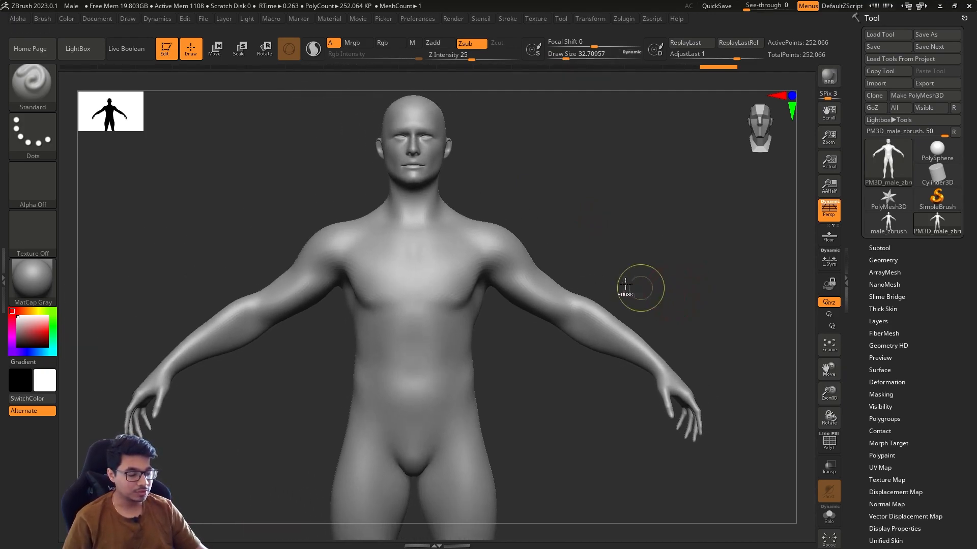
- Mask the model's left forearm and hand with a rectangle twice, clearing the mask each time
{"action": "left_click_drag", "start_coordinate": [570, 237], "coordinate": [745, 488], "text": "ctrl"}
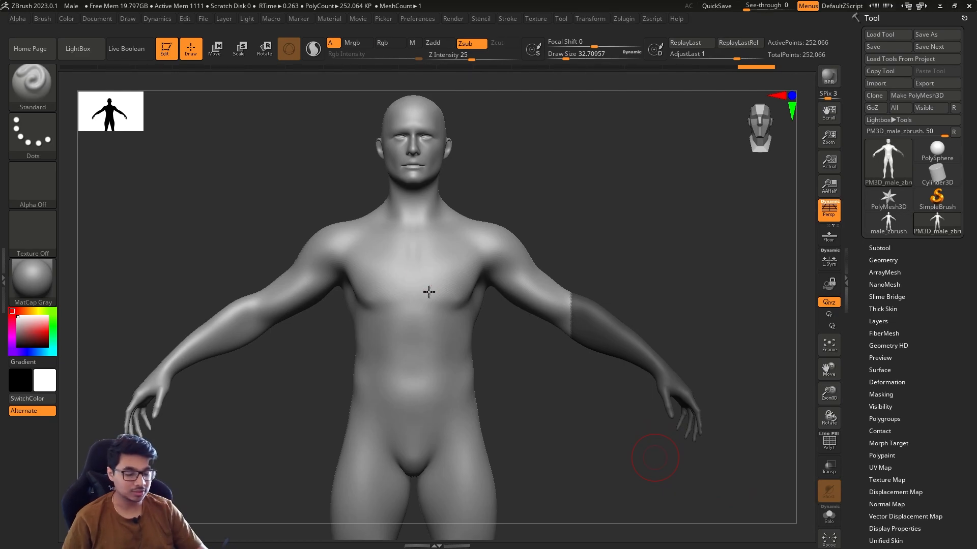
{"action": "left_click_drag", "start_coordinate": [643, 218], "coordinate": [632, 273], "text": "ctrl"}
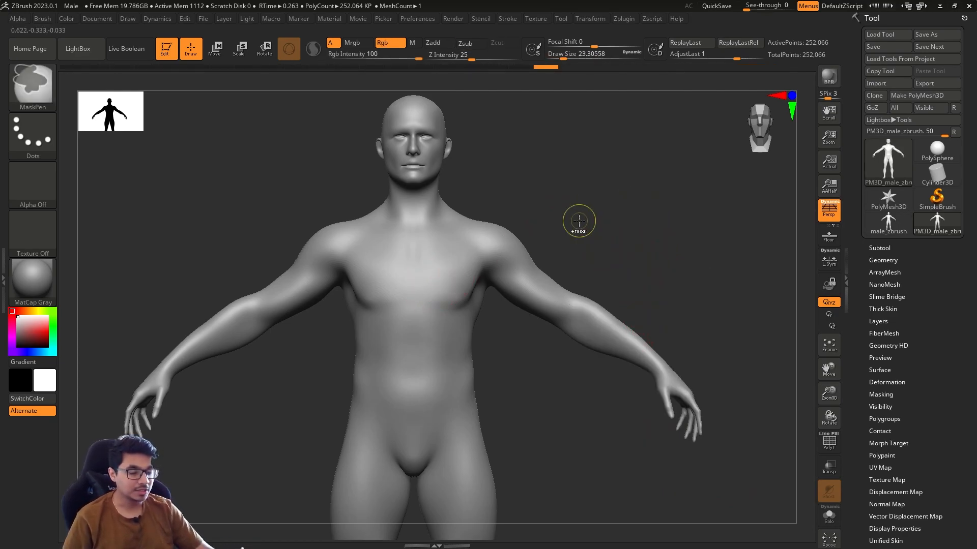
{"action": "left_click_drag", "start_coordinate": [606, 244], "coordinate": [782, 510], "text": "ctrl"}
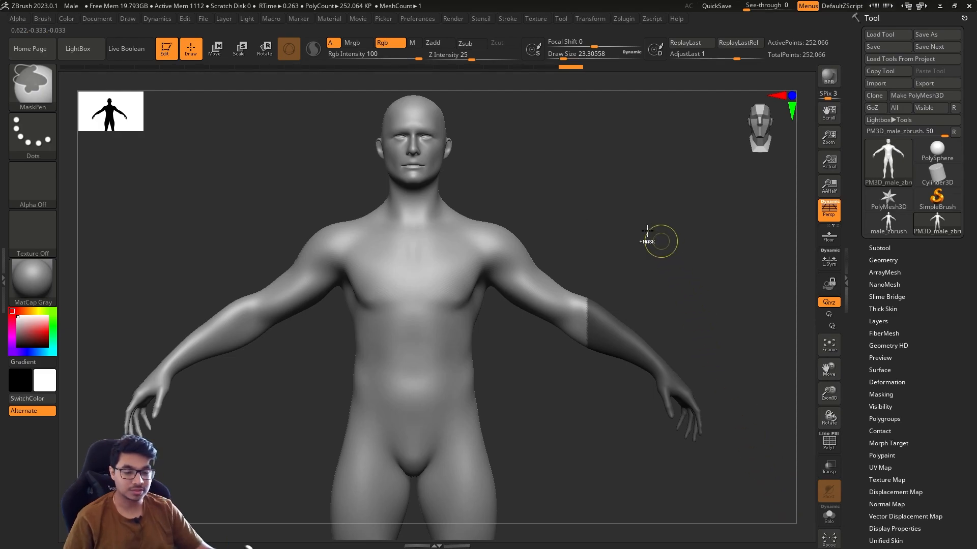
{"action": "left_click_drag", "start_coordinate": [653, 235], "coordinate": [637, 271], "text": "ctrl"}
- Switch the masking brush to MaskLasso and lasso a mask around the left forearm and hand
{"action": "left_click", "coordinate": [43, 95]}
{"action": "left_click", "coordinate": [60, 124]}
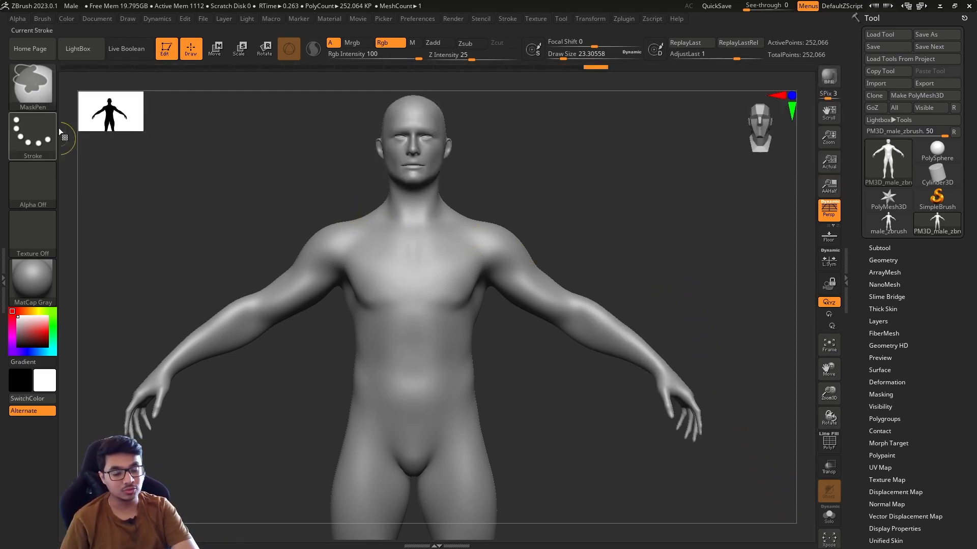
{"action": "left_click", "coordinate": [30, 90]}
{"action": "left_click", "coordinate": [108, 124]}
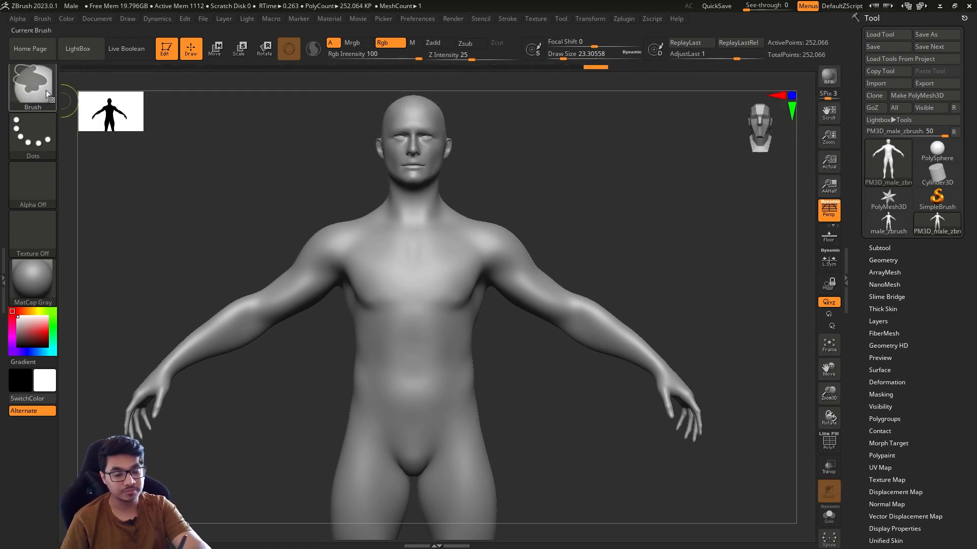
{"action": "left_click", "coordinate": [45, 90]}
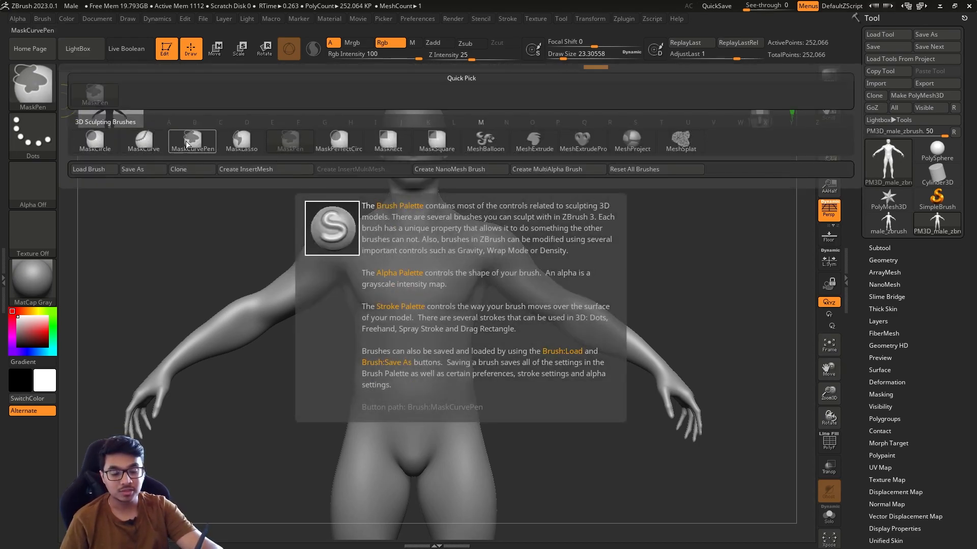
{"action": "left_click", "coordinate": [246, 143]}
{"action": "mouse_move", "coordinate": [679, 343]}
{"action": "left_mouse_down"}
{"action": "mouse_move", "coordinate": [643, 406]}
{"action": "mouse_move", "coordinate": [710, 345]}
{"action": "left_mouse_up"}
{"action": "mouse_move", "coordinate": [581, 275]}
{"action": "left_mouse_down"}
{"action": "mouse_move", "coordinate": [615, 455]}
{"action": "mouse_move", "coordinate": [684, 260]}
{"action": "left_mouse_up"}
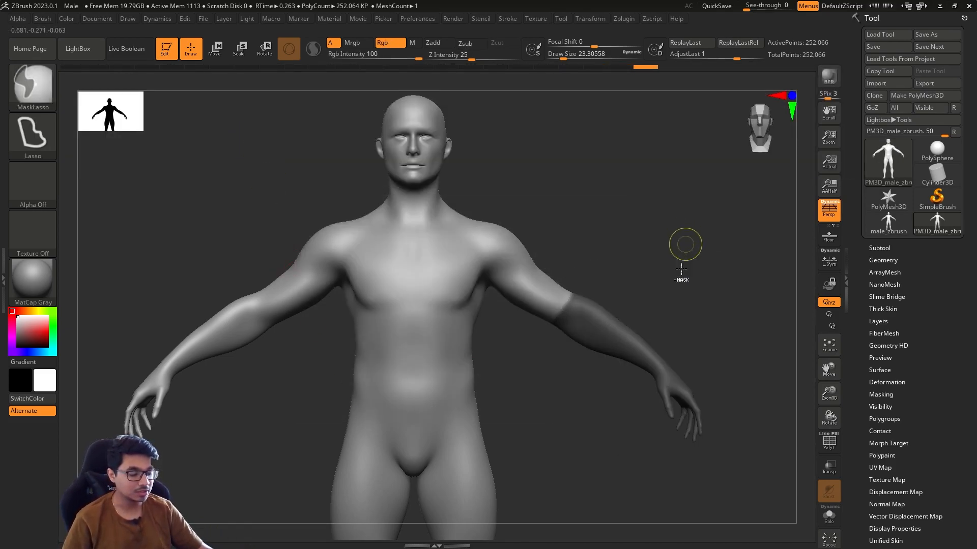
- Invert the lasso mask and rotate the left forearm downward about the elbow
{"action": "key", "text": "w"}
{"action": "key", "text": "ctrl+i"}
{"action": "left_click", "coordinate": [571, 311]}
{"action": "left_click_drag", "start_coordinate": [615, 299], "coordinate": [611, 324]}
{"action": "key", "text": "q"}
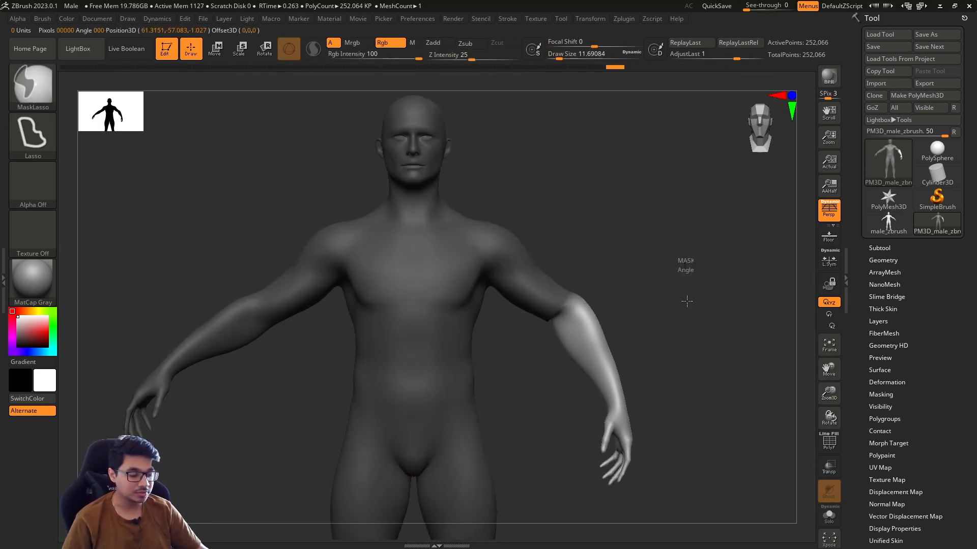
- Undo the forearm rotation, the mask inversion and the lasso mask
{"action": "key", "text": "ctrl+z"}
{"action": "key", "text": "ctrl+z"}
{"action": "key", "text": "ctrl+z"}
{"action": "key", "text": "ctrl+z"}
{"action": "key", "text": "ctrl+z"}
{"action": "key", "text": "ctrl+z"}
{"action": "key", "text": "s"}
{"action": "left_click_drag", "start_coordinate": [673, 285], "coordinate": [693, 314]}
{"action": "key", "text": "s"}
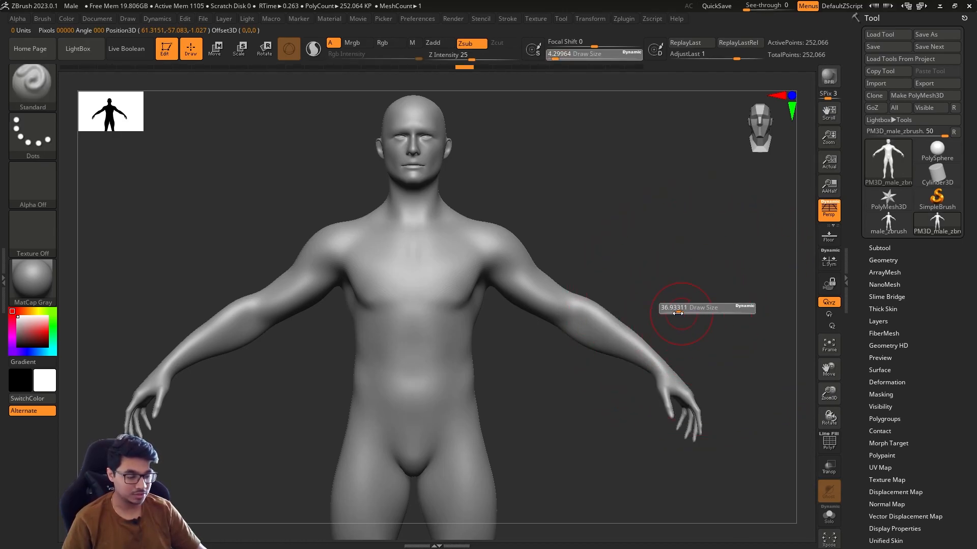
- Lower the mesh by two subdivision levels and briefly show its polygon wireframe
{"action": "key", "text": "shift+d"}
{"action": "key", "text": "shift+d"}
{"action": "key", "text": "shift+f"}
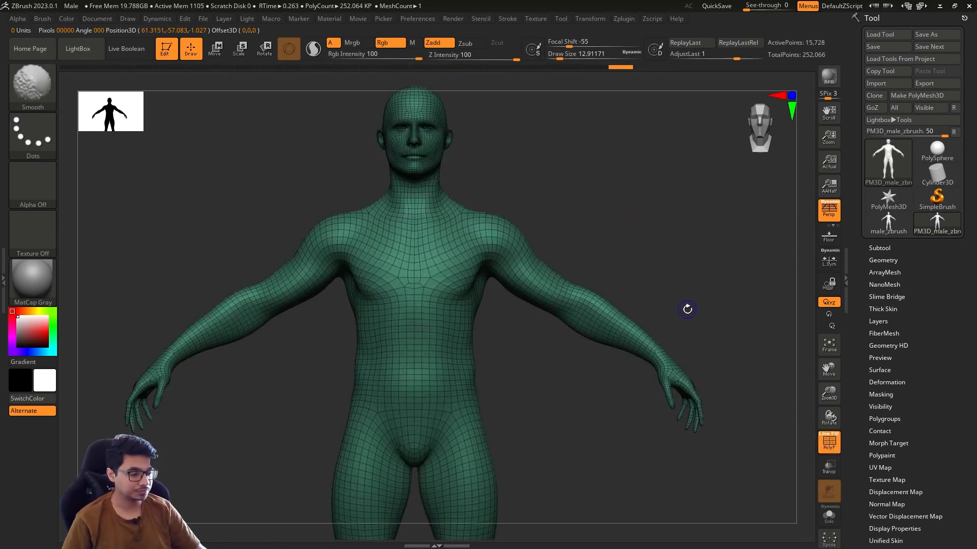
{"action": "key", "text": "alt"}
{"action": "key", "text": "shift+f"}
{"action": "key", "text": "s"}
{"action": "left_click", "coordinate": [684, 305]}
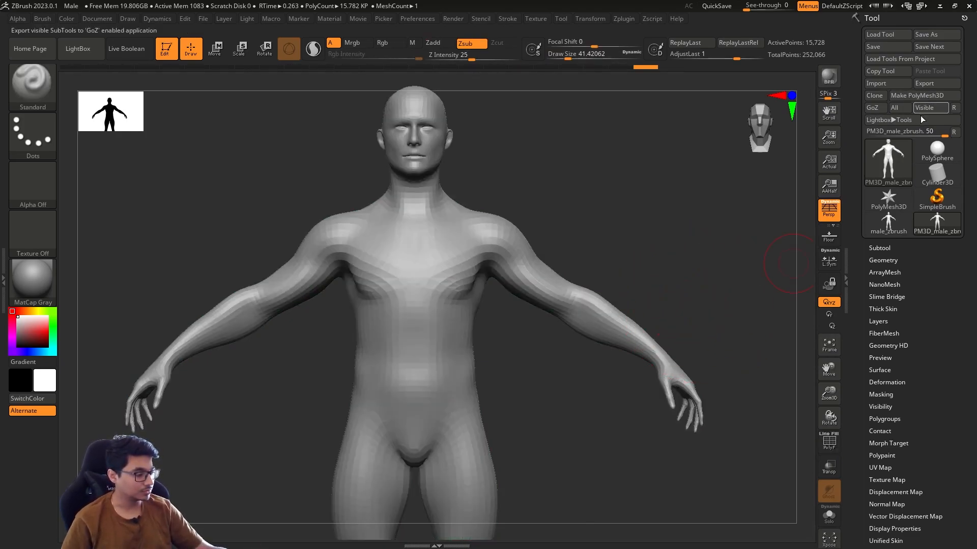
- Make a new PolyMesh3D from the lower-subdivision male figure
{"action": "left_click", "coordinate": [918, 96]}
{"action": "key", "text": "w"}
{"action": "key", "text": "q"}
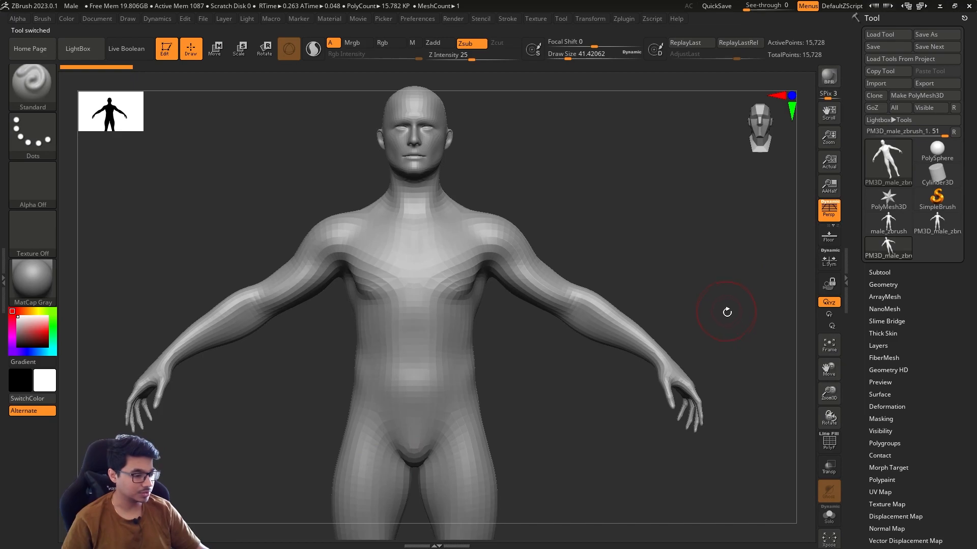
- Divide the new male mesh twice to smooth its surface
{"action": "key", "text": "d"}
{"action": "key", "text": "Escape"}
{"action": "key", "text": "ctrl+d"}
{"action": "key", "text": "ctrl+d"}
{"action": "key", "text": "w"}
{"action": "key", "text": "q"}
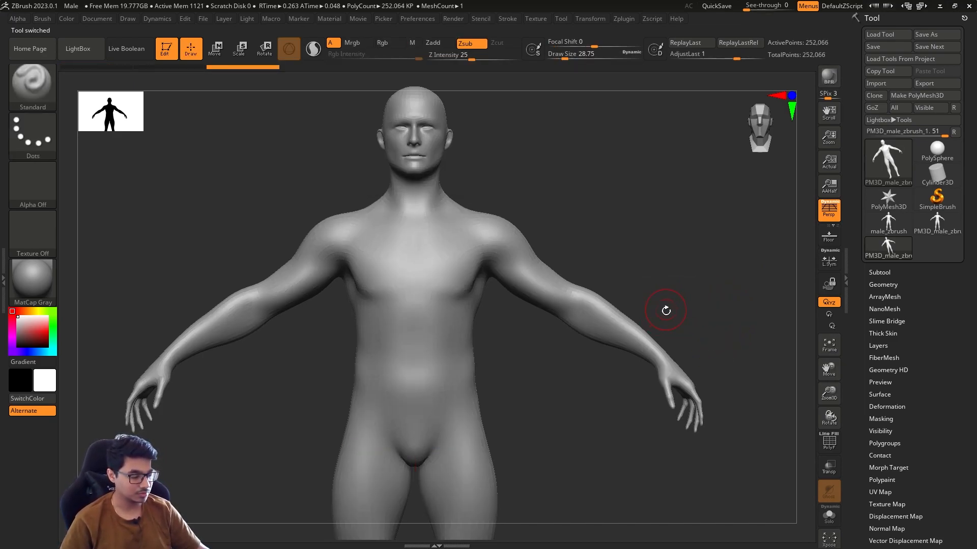
- Lasso a mask around the model's left forearm and hand
{"action": "left_click_drag", "start_coordinate": [668, 302], "coordinate": [670, 289]}
{"action": "key", "text": "s"}
{"action": "left_click_drag", "start_coordinate": [163, 183], "coordinate": [176, 183]}
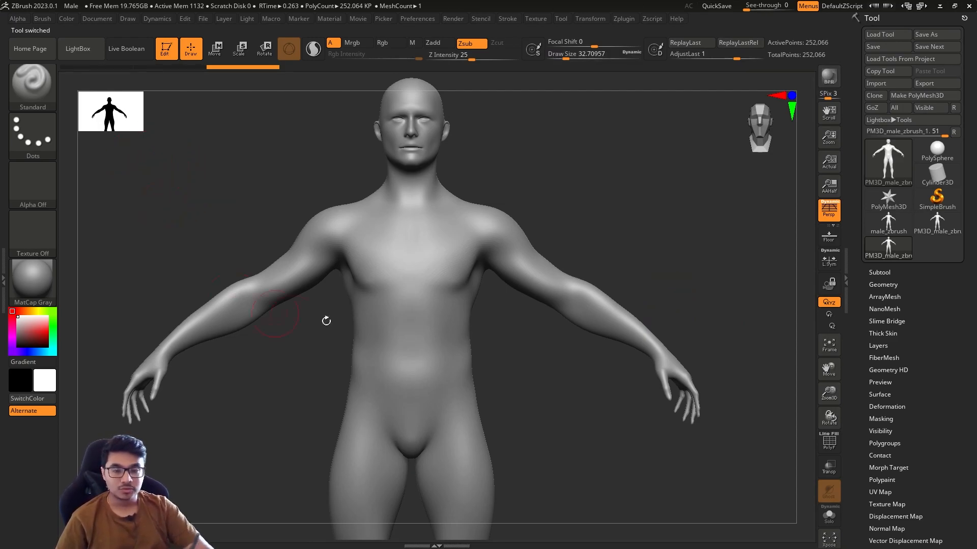
{"action": "key", "text": "ctrl"}
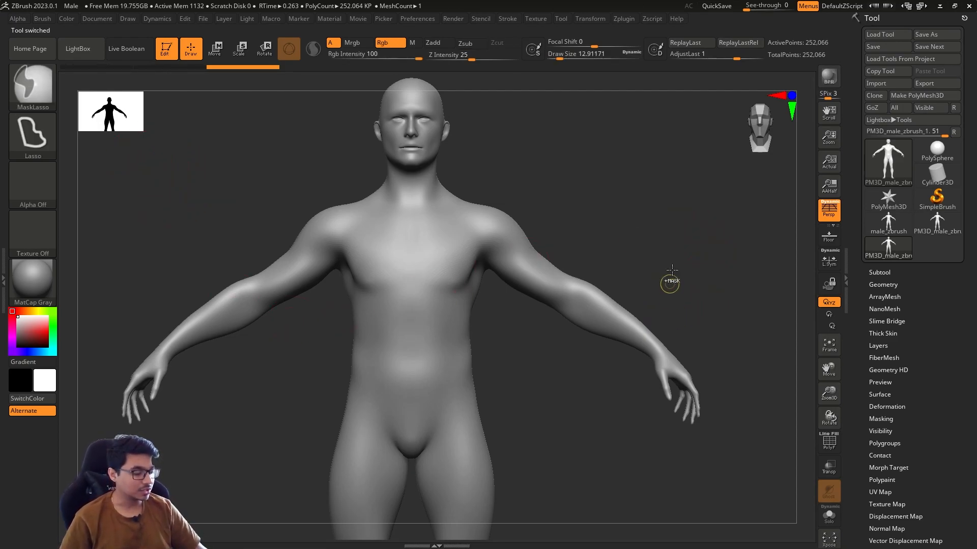
{"action": "mouse_move", "coordinate": [683, 266]}
{"action": "left_mouse_down", "text": "ctrl"}
{"action": "mouse_move", "coordinate": [617, 259]}
{"action": "mouse_move", "coordinate": [712, 232]}
{"action": "left_mouse_up", "text": "ctrl"}
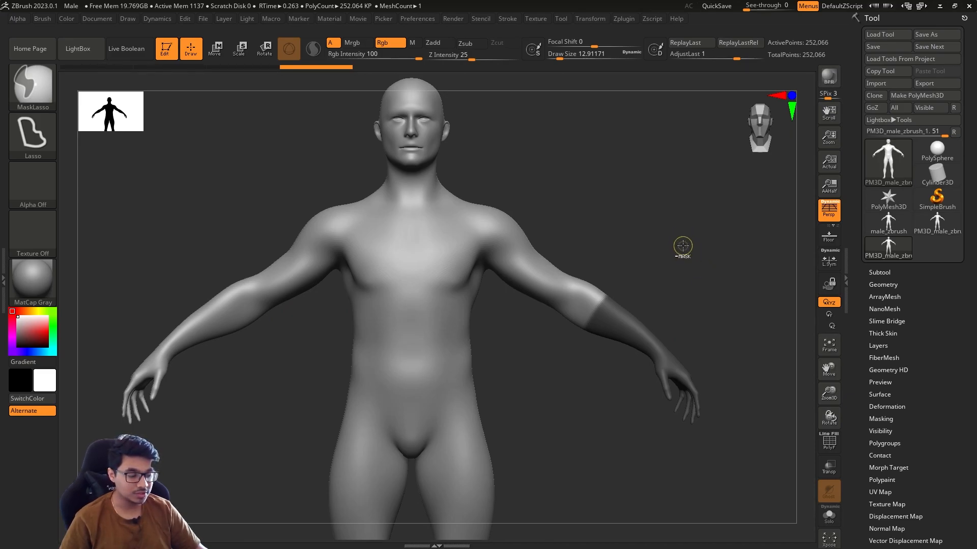
- Subtract the forearm from the mask with the lasso, followed by the remaining hand area
{"action": "mouse_move", "coordinate": [647, 291]}
{"action": "left_mouse_down", "text": "ctrl+alt"}
{"action": "mouse_move", "coordinate": [525, 322]}
{"action": "mouse_move", "coordinate": [527, 307]}
{"action": "left_mouse_up", "text": "ctrl+alt"}
{"action": "mouse_move", "coordinate": [644, 276]}
{"action": "left_mouse_down", "text": "ctrl+alt"}
{"action": "mouse_move", "coordinate": [632, 388]}
{"action": "mouse_move", "coordinate": [710, 325]}
{"action": "mouse_move", "coordinate": [694, 428]}
{"action": "mouse_move", "coordinate": [726, 304]}
{"action": "left_mouse_up", "text": "ctrl+alt"}
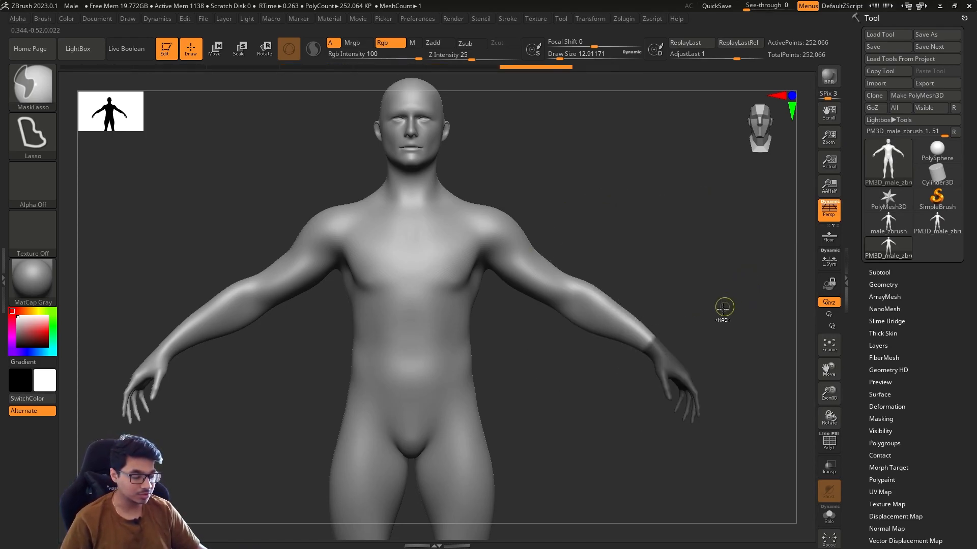
{"action": "mouse_move", "coordinate": [656, 372]}
{"action": "left_mouse_down", "text": "ctrl+alt"}
{"action": "mouse_move", "coordinate": [652, 316]}
{"action": "mouse_move", "coordinate": [677, 332]}
{"action": "mouse_move", "coordinate": [706, 286]}
{"action": "mouse_move", "coordinate": [564, 422]}
{"action": "left_mouse_up", "text": "ctrl+alt"}
{"action": "key", "text": "s"}
{"action": "left_click_drag", "start_coordinate": [553, 424], "coordinate": [609, 418], "text": "alt"}
{"action": "key", "text": "s"}
{"action": "left_click_drag", "start_coordinate": [578, 410], "coordinate": [572, 410]}
{"action": "key", "text": "s"}
{"action": "left_click_drag", "start_coordinate": [355, 319], "coordinate": [415, 280]}
{"action": "key", "text": "ctrl+z"}
- Switch the masking brush to MaskPen and paint a mask over the left side of the model's abdomen
{"action": "left_click", "coordinate": [33, 85], "text": "ctrl"}
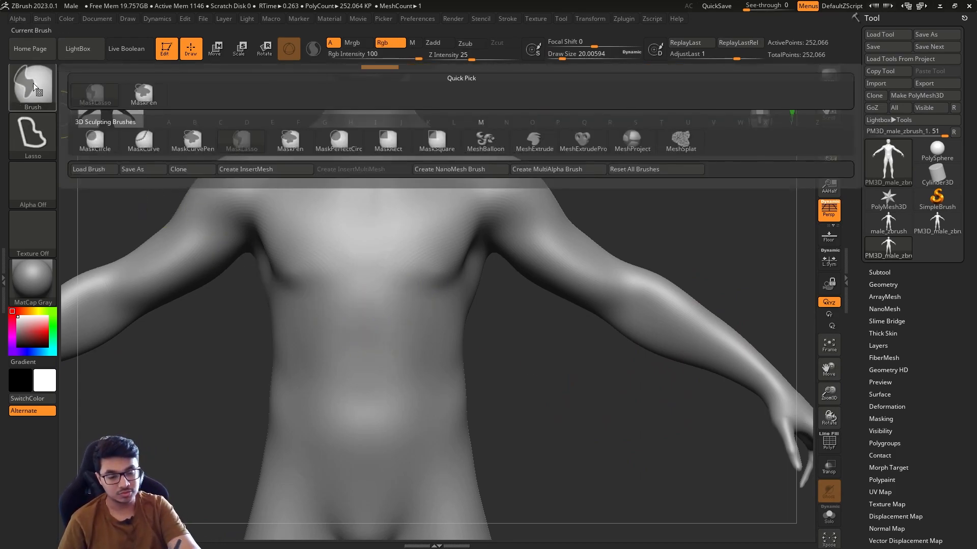
{"action": "left_click", "coordinate": [290, 140]}
{"action": "mouse_move", "coordinate": [414, 324]}
{"action": "left_mouse_down", "text": "ctrl"}
{"action": "mouse_move", "coordinate": [371, 360]}
{"action": "mouse_move", "coordinate": [438, 300]}
{"action": "mouse_move", "coordinate": [376, 402]}
{"action": "mouse_move", "coordinate": [453, 315]}
{"action": "mouse_move", "coordinate": [424, 376]}
{"action": "mouse_move", "coordinate": [422, 427]}
{"action": "mouse_move", "coordinate": [453, 386]}
{"action": "mouse_move", "coordinate": [450, 414]}
{"action": "left_mouse_up", "text": "ctrl"}
- Set Draw Size to about 7.5 and erase diagonal stripes from the abdomen mask
{"action": "key", "text": "s"}
{"action": "left_click_drag", "start_coordinate": [437, 342], "coordinate": [432, 342]}
{"action": "key", "text": "ctrl"}
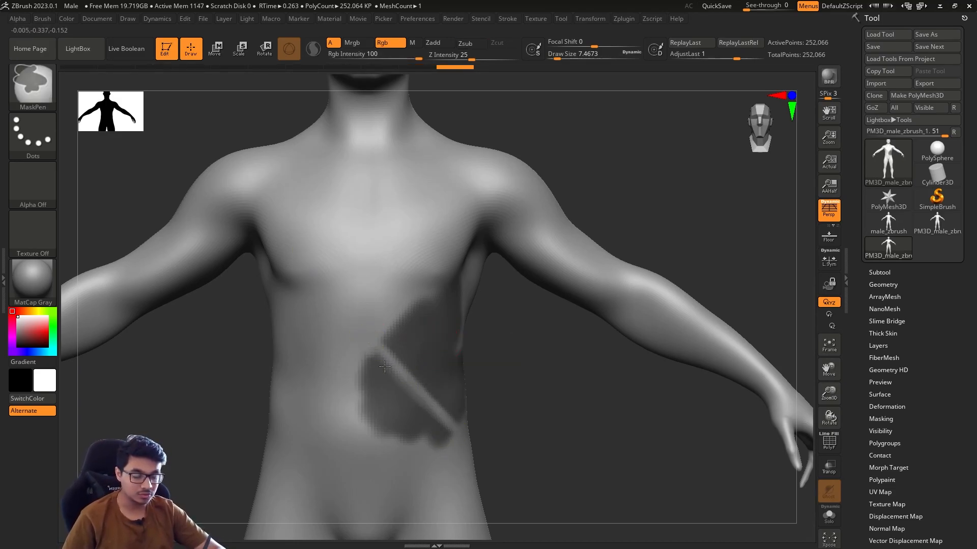
{"action": "left_click_drag", "start_coordinate": [440, 421], "coordinate": [453, 432], "text": "ctrl+alt"}
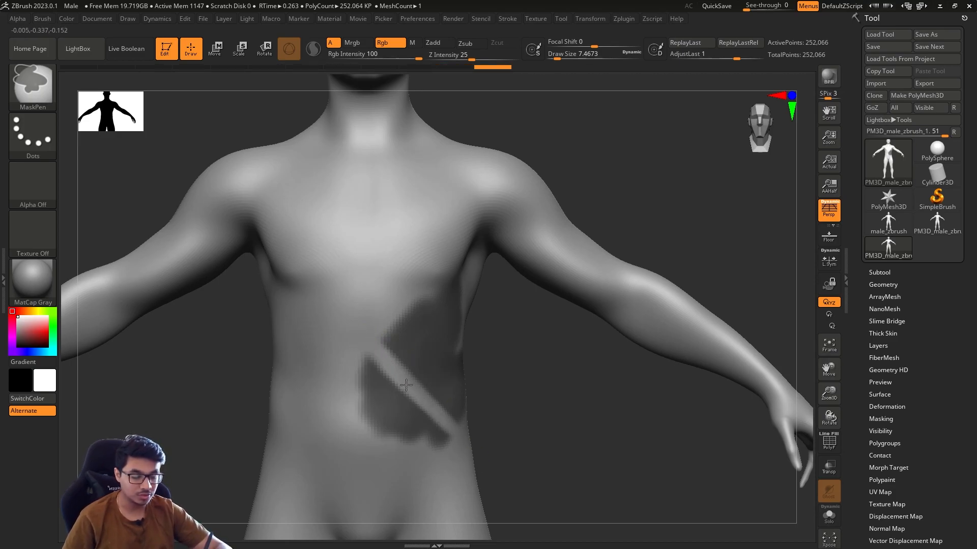
{"action": "left_click_drag", "start_coordinate": [496, 485], "coordinate": [497, 486], "text": "ctrl+alt"}
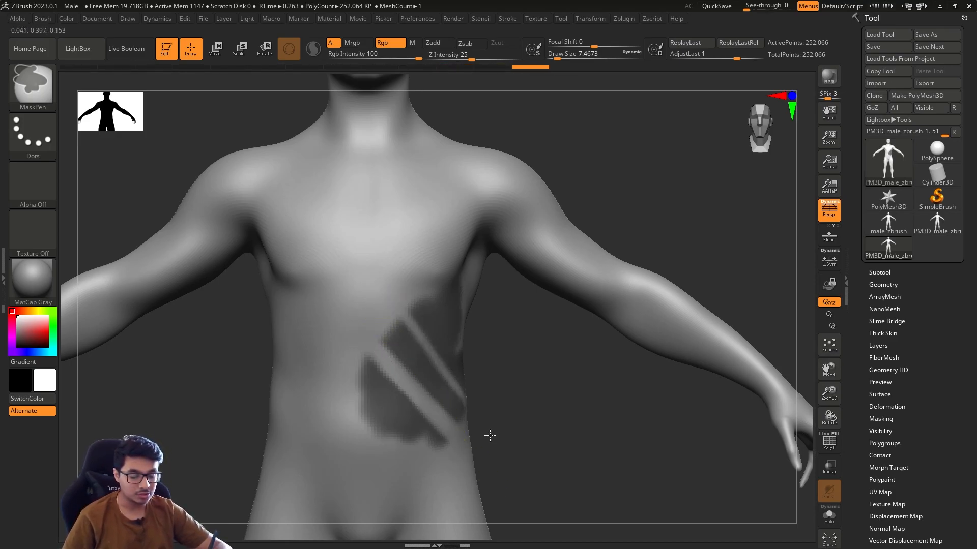
- Try a stroke along the unmasked diagonal stripe on the abdomen and undo the mask edits there
{"action": "mouse_move", "coordinate": [549, 410]}
{"action": "left_mouse_down"}
{"action": "mouse_move", "coordinate": [427, 407]}
{"action": "mouse_move", "coordinate": [537, 402]}
{"action": "mouse_move", "coordinate": [517, 398]}
{"action": "left_mouse_up"}
{"action": "key", "text": "s"}
{"action": "left_click_drag", "start_coordinate": [378, 348], "coordinate": [442, 432]}
{"action": "left_click_drag", "start_coordinate": [527, 361], "coordinate": [538, 377], "text": "ctrl"}
{"action": "mouse_move", "coordinate": [559, 390]}
{"action": "left_mouse_down"}
{"action": "mouse_move", "coordinate": [494, 413]}
{"action": "mouse_move", "coordinate": [415, 412]}
{"action": "mouse_move", "coordinate": [498, 411]}
{"action": "left_mouse_up"}
{"action": "key", "text": "s"}
{"action": "key", "text": "ctrl+h"}
{"action": "key", "text": "ctrl+z"}
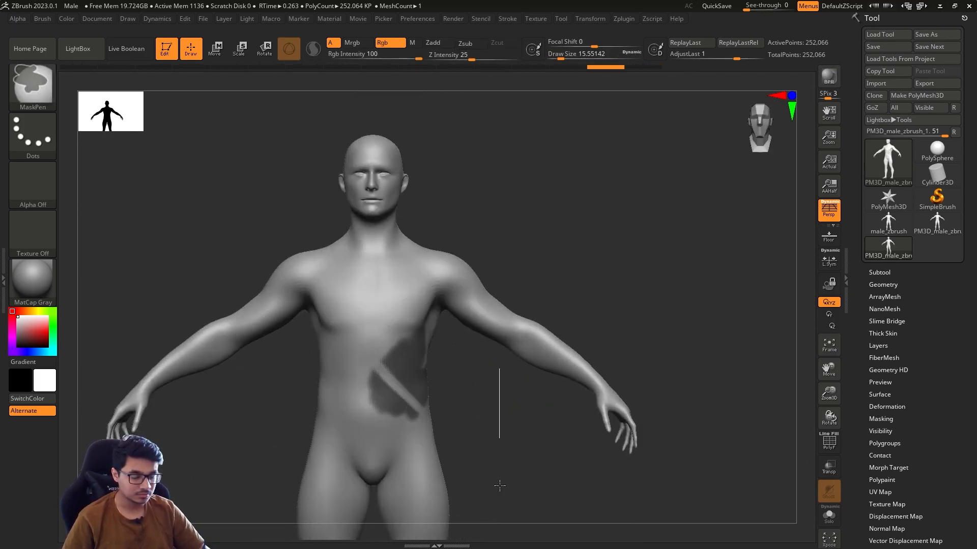
{"action": "key", "text": "ctrl+z"}
{"action": "key", "text": "ctrl+z"}
{"action": "key", "text": "s"}
{"action": "left_click_drag", "start_coordinate": [676, 320], "coordinate": [673, 320]}
{"action": "mouse_move", "coordinate": [661, 361]}
{"action": "left_mouse_down", "text": "alt"}
{"action": "mouse_move", "coordinate": [685, 289]}
{"action": "mouse_move", "coordinate": [701, 293]}
{"action": "left_mouse_up", "text": "alt"}
{"action": "key", "text": "s"}
{"action": "left_click_drag", "start_coordinate": [695, 295], "coordinate": [672, 294], "text": "shift"}
{"action": "key", "text": "s"}
{"action": "left_click_drag", "start_coordinate": [680, 277], "coordinate": [689, 299], "text": "alt"}
{"action": "key", "text": "s"}
{"action": "mouse_move", "coordinate": [686, 296]}
{"action": "left_mouse_down"}
{"action": "mouse_move", "coordinate": [701, 305]}
{"action": "mouse_move", "coordinate": [683, 294]}
{"action": "mouse_move", "coordinate": [688, 316]}
{"action": "left_mouse_up"}
{"action": "key", "text": "s"}
{"action": "left_click_drag", "start_coordinate": [496, 263], "coordinate": [580, 245], "text": "ctrl"}
{"action": "key", "text": "ctrl+z"}
{"action": "mouse_move", "coordinate": [498, 236]}
{"action": "left_mouse_down", "text": "ctrl"}
{"action": "mouse_move", "coordinate": [517, 221]}
{"action": "mouse_move", "coordinate": [542, 232]}
{"action": "left_mouse_up", "text": "ctrl"}
- Expand the tool's Masking options and mask the model's left shoulder with a rectangle
{"action": "left_click_drag", "start_coordinate": [933, 397], "coordinate": [940, 311]}
{"action": "left_click_drag", "start_coordinate": [922, 201], "coordinate": [921, 194]}
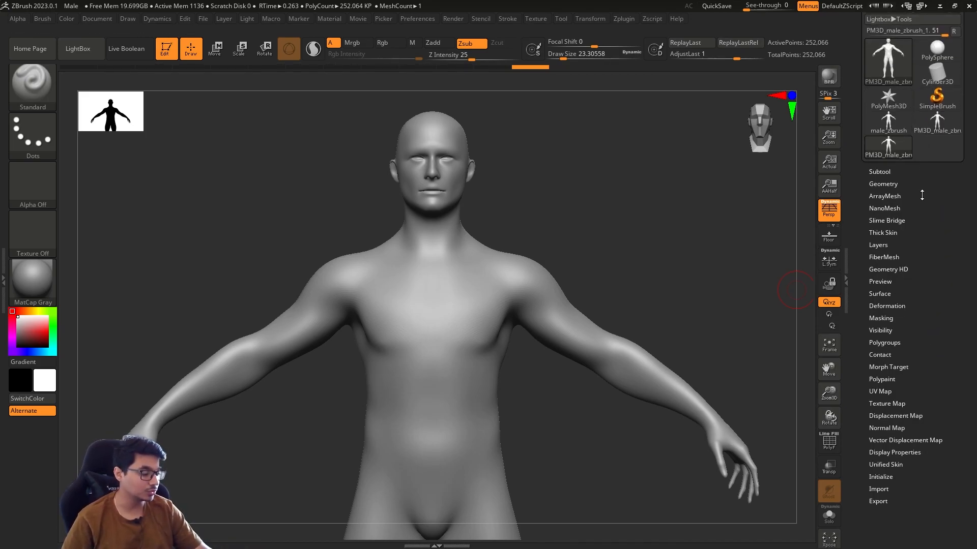
{"action": "left_click", "coordinate": [880, 317]}
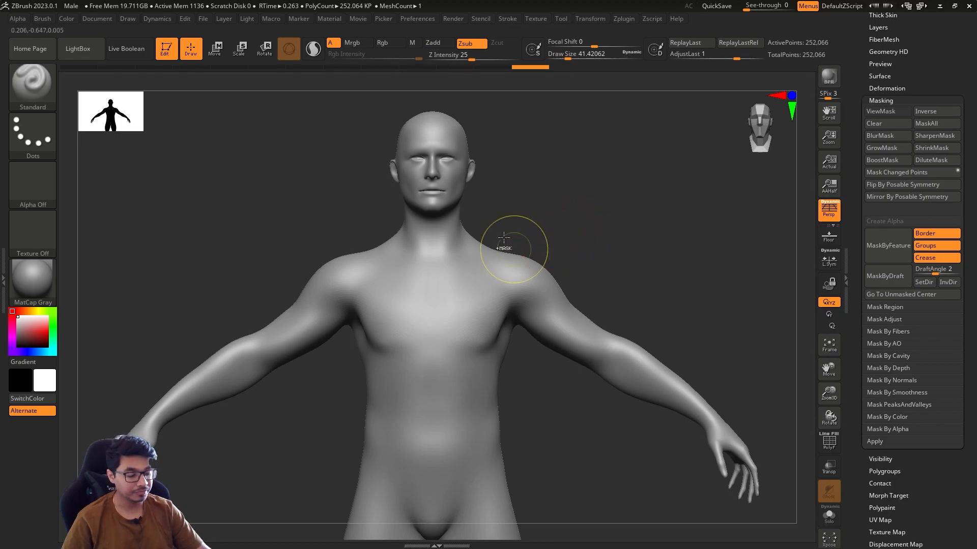
{"action": "left_click_drag", "start_coordinate": [500, 231], "coordinate": [623, 346], "text": "ctrl"}
{"action": "mouse_move", "coordinate": [654, 285]}
{"action": "left_mouse_down"}
{"action": "mouse_move", "coordinate": [636, 300]}
{"action": "mouse_move", "coordinate": [589, 305]}
{"action": "mouse_move", "coordinate": [656, 299]}
{"action": "left_mouse_up"}
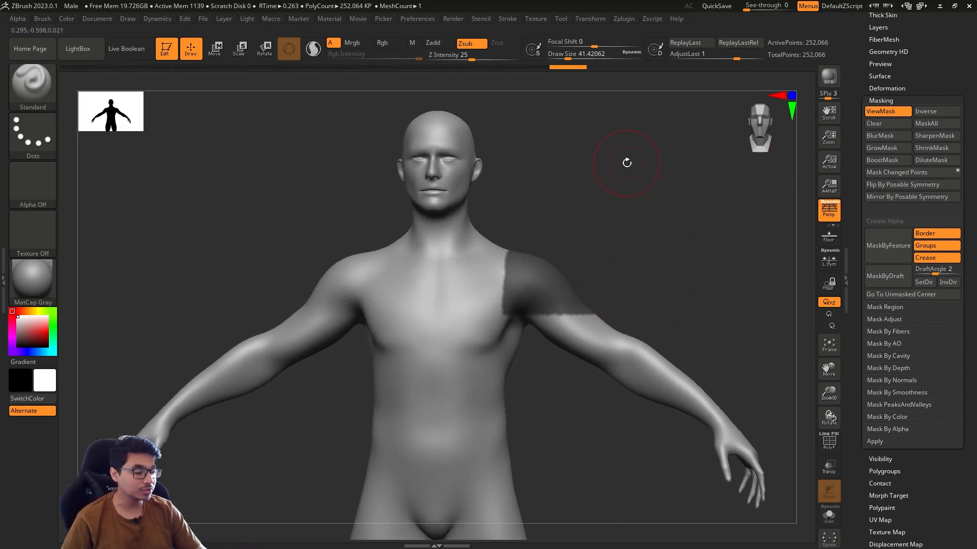
- Invert the mask on the model's left shoulder back and forth
{"action": "left_click", "coordinate": [942, 114]}
{"action": "left_click", "coordinate": [942, 112]}
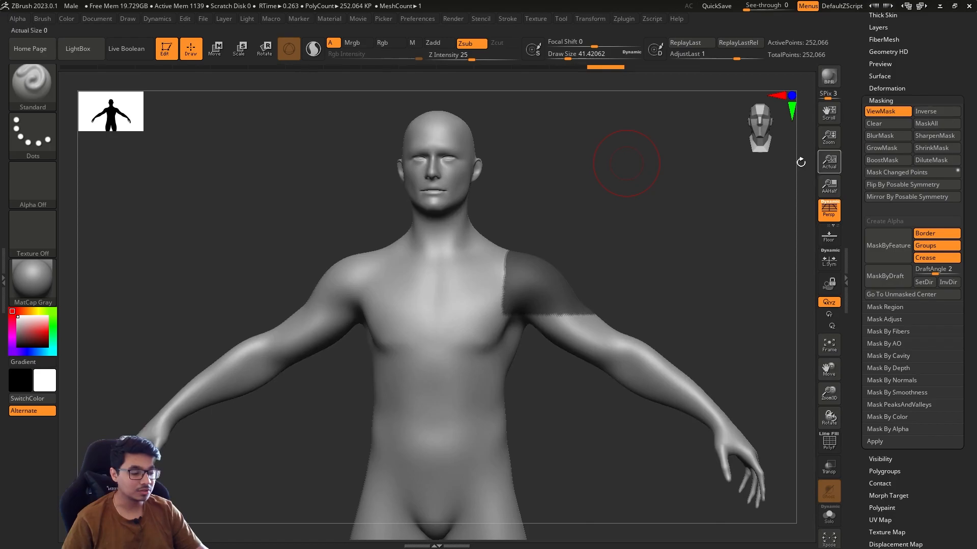
{"action": "left_click", "coordinate": [635, 202], "text": "ctrl"}
{"action": "left_click", "coordinate": [638, 206], "text": "ctrl"}
{"action": "left_click", "coordinate": [639, 207], "text": "ctrl"}
{"action": "left_click", "coordinate": [641, 208], "text": "ctrl"}
{"action": "left_click", "coordinate": [641, 209], "text": "ctrl"}
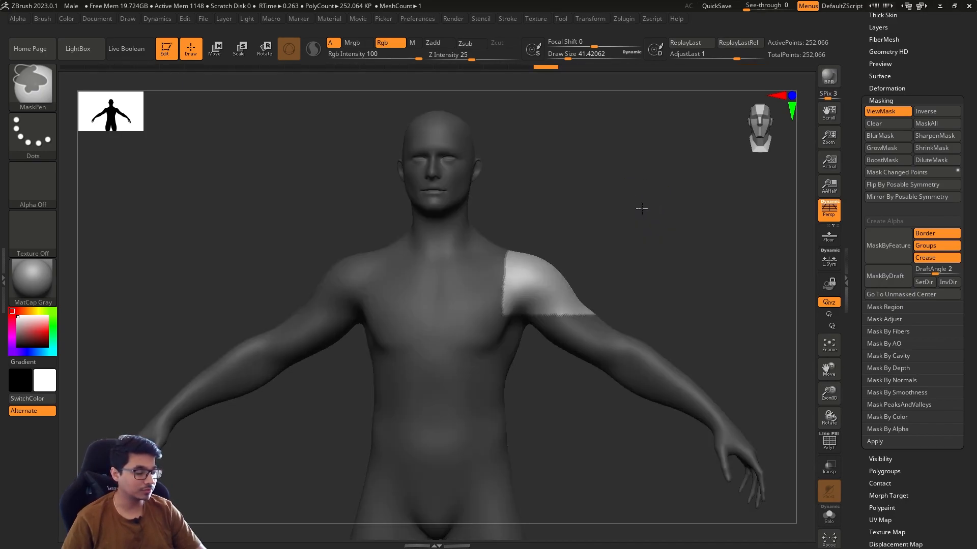
{"action": "left_click", "coordinate": [642, 209], "text": "ctrl"}
- Clear the mask, and practise masking the left shoulder with a rectangle and clearing it from the empty canvas
{"action": "left_click", "coordinate": [904, 123]}
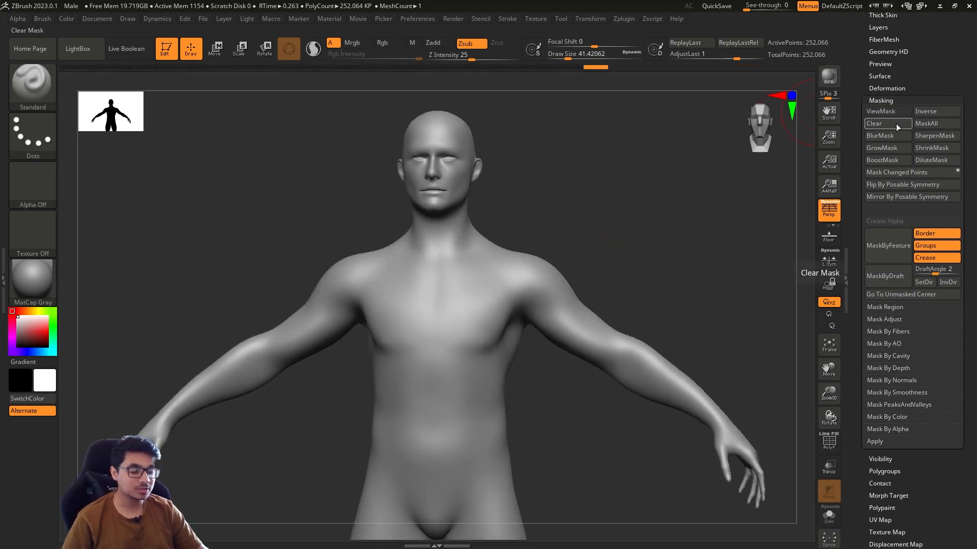
{"action": "left_click_drag", "start_coordinate": [511, 233], "coordinate": [599, 310], "text": "ctrl"}
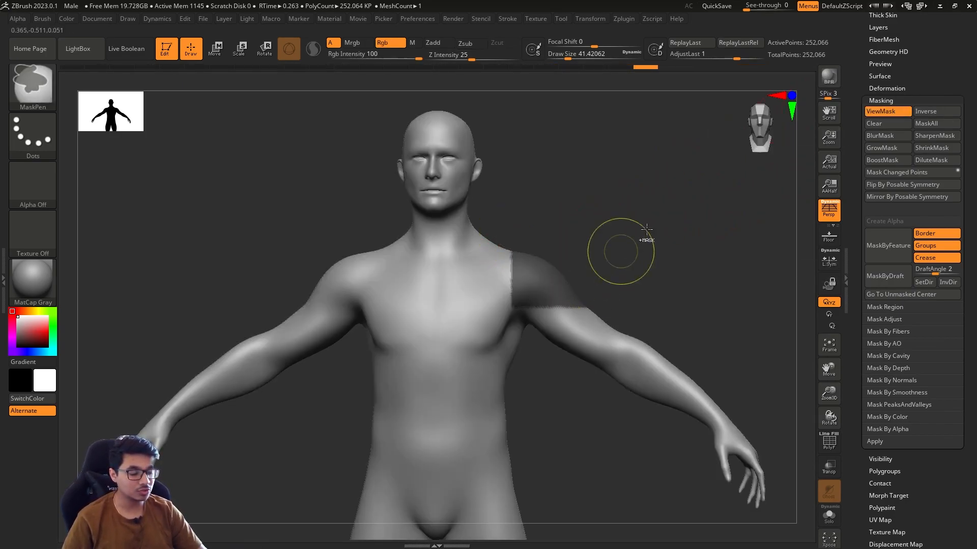
{"action": "mouse_move", "coordinate": [644, 163]}
{"action": "left_mouse_down", "text": "ctrl"}
{"action": "mouse_move", "coordinate": [686, 224]}
{"action": "mouse_move", "coordinate": [712, 234]}
{"action": "left_mouse_up", "text": "ctrl"}
{"action": "left_click_drag", "start_coordinate": [505, 240], "coordinate": [580, 309], "text": "ctrl"}
{"action": "left_click_drag", "start_coordinate": [651, 170], "coordinate": [722, 247], "text": "ctrl"}
{"action": "left_click_drag", "start_coordinate": [522, 248], "coordinate": [586, 309], "text": "ctrl"}
{"action": "mouse_move", "coordinate": [651, 170]}
{"action": "left_mouse_down", "text": "ctrl"}
{"action": "mouse_move", "coordinate": [694, 219]}
{"action": "mouse_move", "coordinate": [718, 280]}
{"action": "left_mouse_up", "text": "ctrl"}
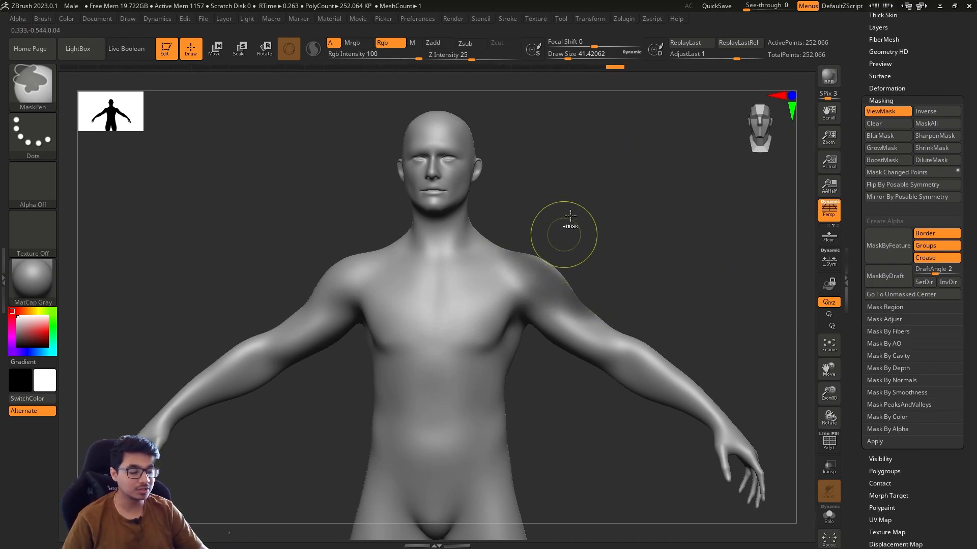
- Mask the left shoulder with a rectangle and blur the mask with BlurMask
{"action": "left_click_drag", "start_coordinate": [502, 240], "coordinate": [568, 303], "text": "ctrl"}
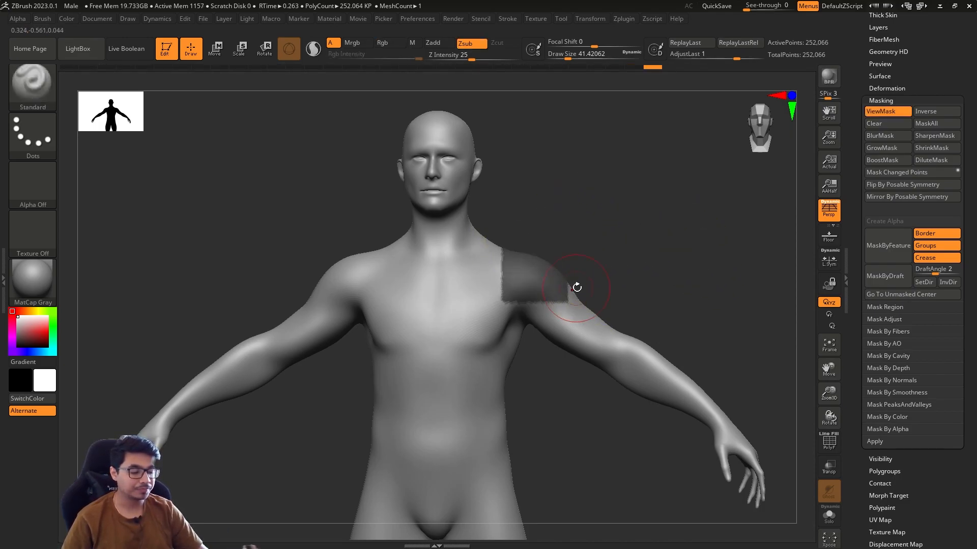
{"action": "left_click_drag", "start_coordinate": [737, 283], "coordinate": [734, 309]}
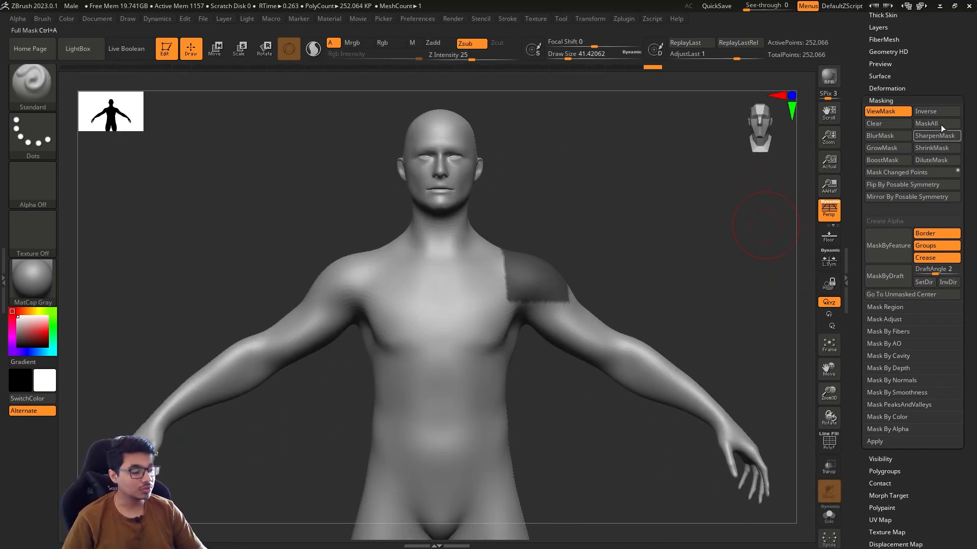
{"action": "left_click", "coordinate": [890, 138]}
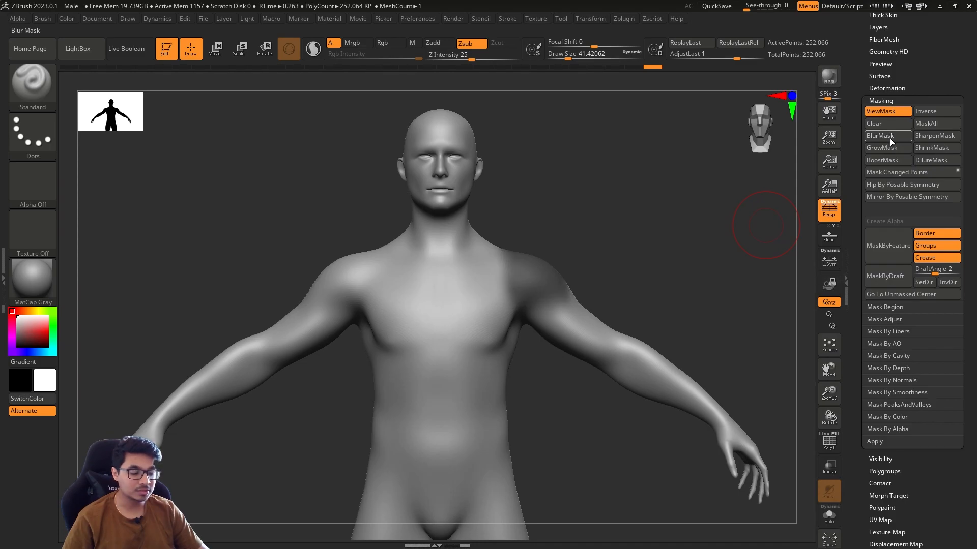
- Replace the mask with a new rectangle over the left shoulder, blur it several times on the model, and clear it
{"action": "key", "text": "ctrl+h"}
{"action": "left_click_drag", "start_coordinate": [510, 236], "coordinate": [574, 295], "text": "ctrl"}
{"action": "left_click", "coordinate": [593, 333], "text": "ctrl"}
{"action": "left_click", "coordinate": [594, 334], "text": "ctrl"}
{"action": "left_click", "coordinate": [595, 334], "text": "ctrl"}
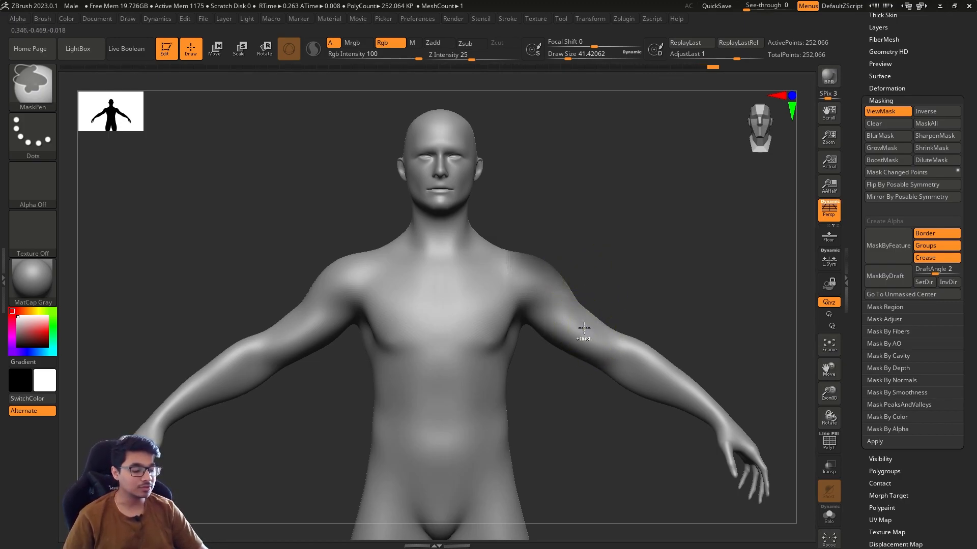
{"action": "left_click_drag", "start_coordinate": [622, 292], "coordinate": [643, 301]}
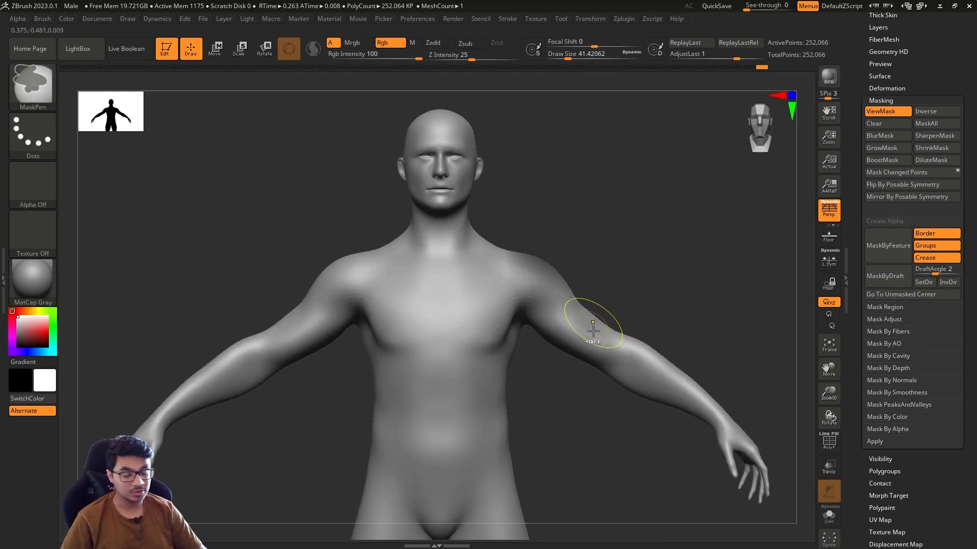
{"action": "left_click", "coordinate": [698, 299], "text": "ctrl"}
- Mask the left shoulder with a rectangle, blur its edges and invert it so only the shoulder is unmasked
{"action": "left_click_drag", "start_coordinate": [501, 227], "coordinate": [579, 299], "text": "ctrl"}
{"action": "left_click", "coordinate": [596, 341], "text": "ctrl"}
{"action": "left_click", "coordinate": [619, 353], "text": "ctrl"}
{"action": "mouse_move", "coordinate": [679, 315]}
{"action": "left_mouse_down"}
{"action": "mouse_move", "coordinate": [645, 319]}
{"action": "mouse_move", "coordinate": [665, 295]}
{"action": "left_mouse_up"}
{"action": "left_click", "coordinate": [664, 294], "text": "ctrl"}
- Place the transform gizmo on the unmasked left shoulder and enlarge the shoulder outward
{"action": "key", "text": "s"}
{"action": "key", "text": "w"}
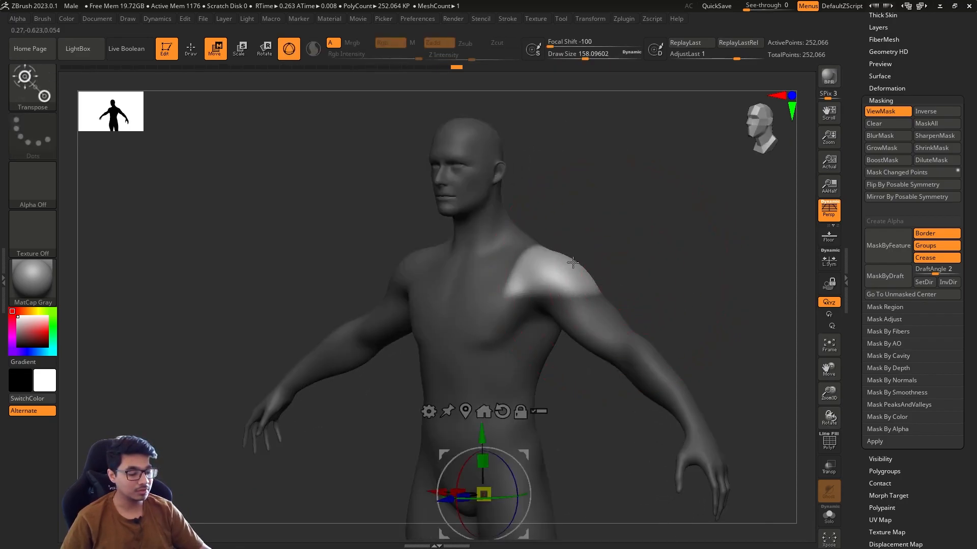
{"action": "left_click", "coordinate": [566, 262], "text": "alt"}
{"action": "mouse_move", "coordinate": [618, 231]}
{"action": "left_mouse_down", "text": "shift"}
{"action": "mouse_move", "coordinate": [636, 219]}
{"action": "mouse_move", "coordinate": [615, 212]}
{"action": "mouse_move", "coordinate": [660, 243]}
{"action": "left_mouse_up", "text": "shift"}
- Return to Draw mode, set Draw Size to about 39 and examine the reshaped left shoulder from several angles
{"action": "key", "text": "q"}
{"action": "left_click_drag", "start_coordinate": [656, 281], "coordinate": [658, 289]}
{"action": "key", "text": "s"}
{"action": "left_click_drag", "start_coordinate": [658, 290], "coordinate": [599, 308]}
{"action": "key", "text": "s"}
{"action": "left_click_drag", "start_coordinate": [599, 309], "coordinate": [595, 309]}
{"action": "key", "text": "shift"}
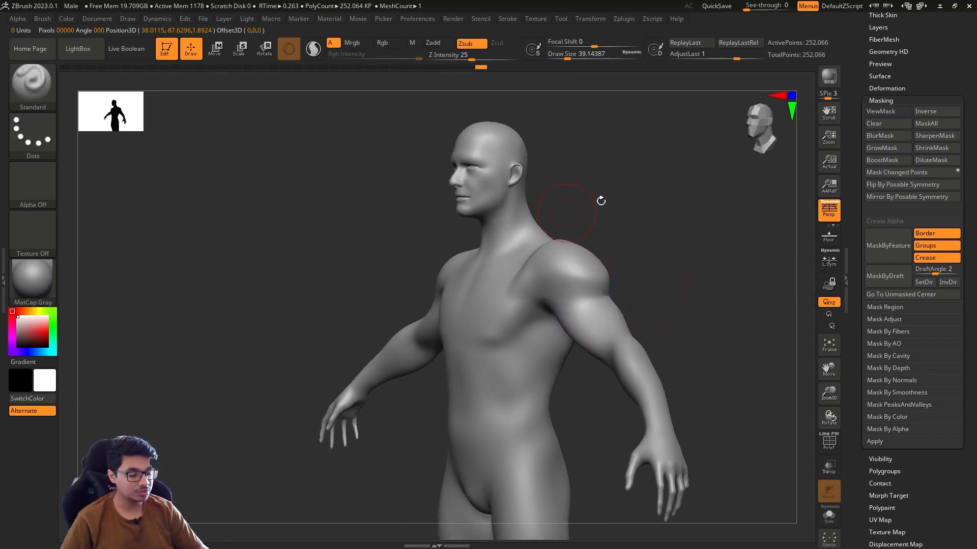
{"action": "left_click_drag", "start_coordinate": [584, 203], "coordinate": [584, 298]}
{"action": "right_click_drag", "start_coordinate": [612, 273], "coordinate": [604, 292]}
{"action": "left_click_drag", "start_coordinate": [604, 292], "coordinate": [592, 294], "text": "shift"}
{"action": "mouse_move", "coordinate": [613, 258]}
{"action": "right_mouse_down"}
{"action": "mouse_move", "coordinate": [667, 244]}
{"action": "mouse_move", "coordinate": [661, 284]}
{"action": "mouse_move", "coordinate": [670, 257]}
{"action": "mouse_move", "coordinate": [633, 246]}
{"action": "right_mouse_up"}
- Undo the shoulder deformation and invert the mask back onto the left shoulder
{"action": "key", "text": "ctrl"}
{"action": "key", "text": "ctrl+h"}
{"action": "key", "text": "ctrl+z"}
{"action": "key", "text": "ctrl+z"}
{"action": "key", "text": "ctrl+z"}
{"action": "key", "text": "ctrl+z"}
{"action": "left_click", "coordinate": [670, 257], "text": "ctrl"}
- Set Draw Size to about 14.2 and clear the shoulder mask
{"action": "key", "text": "s"}
{"action": "left_click_drag", "start_coordinate": [636, 252], "coordinate": [633, 253]}
{"action": "left_click_drag", "start_coordinate": [651, 212], "coordinate": [692, 256], "text": "ctrl"}
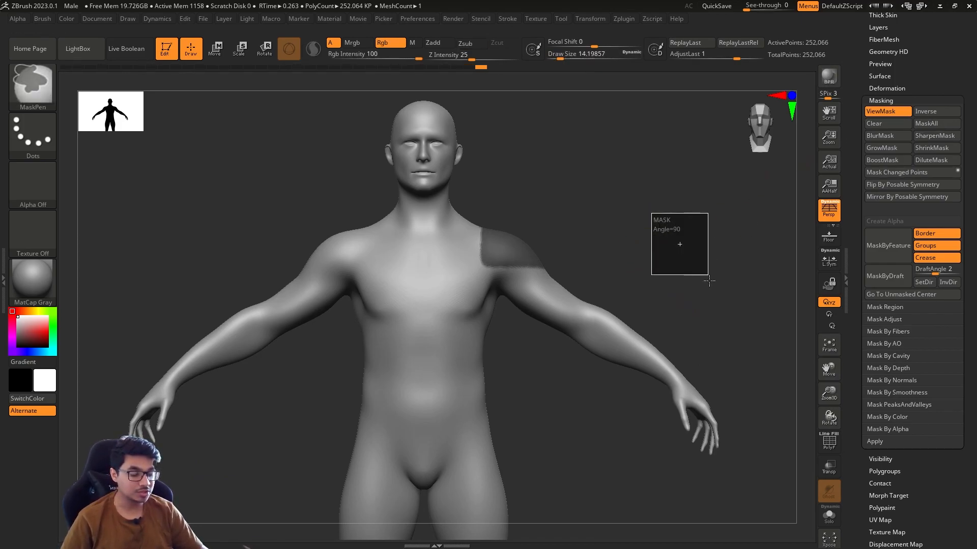
- Mask the left shoulder with a rectangle and blur the mask repeatedly on the model
{"action": "left_click_drag", "start_coordinate": [484, 204], "coordinate": [553, 269], "text": "ctrl"}
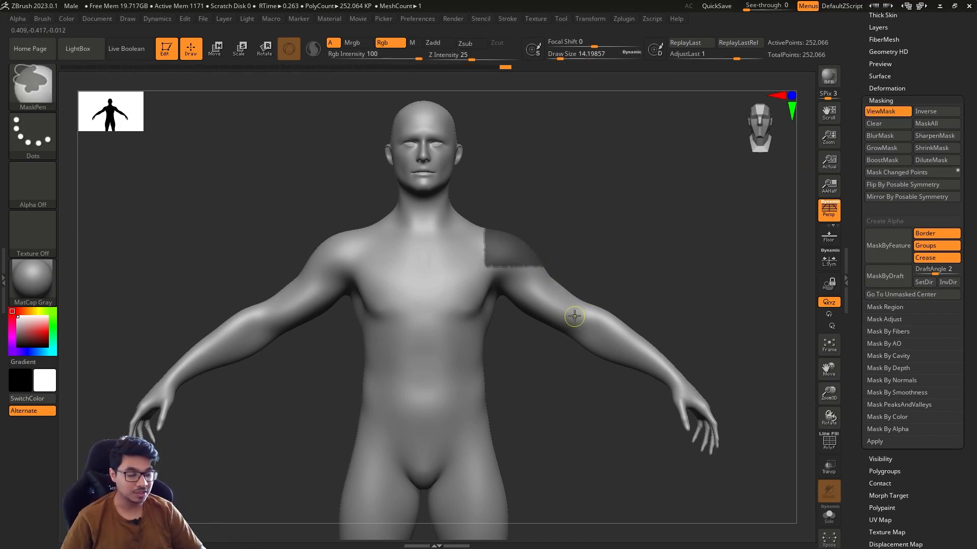
{"action": "left_click", "coordinate": [574, 311], "text": "ctrl"}
{"action": "left_click", "coordinate": [574, 311], "text": "ctrl"}
{"action": "left_click", "coordinate": [575, 312], "text": "ctrl"}
{"action": "left_click", "coordinate": [577, 310], "text": "ctrl"}
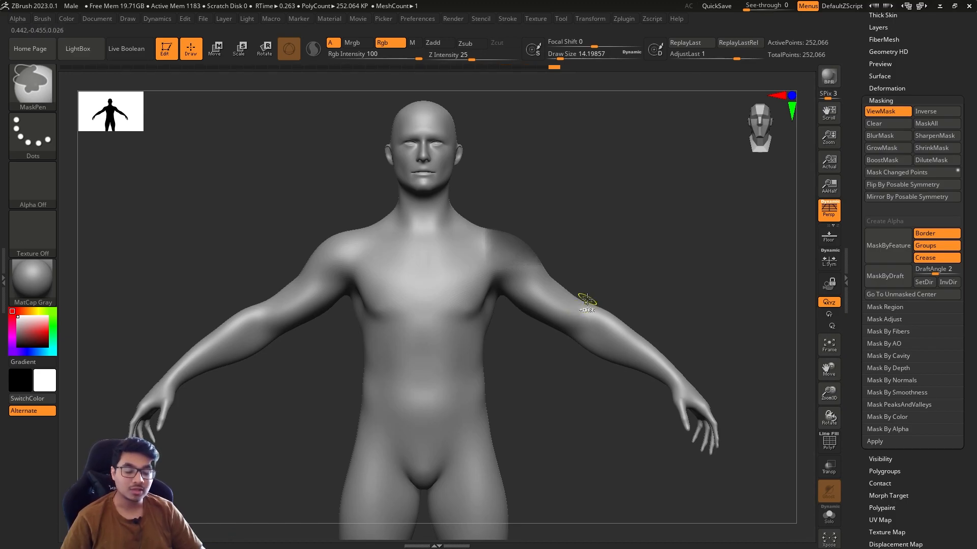
- Remove the blurred mask and mask the left shoulder with a fresh sharp-edged rectangle
{"action": "left_click", "coordinate": [657, 214], "text": "ctrl"}
{"action": "left_click", "coordinate": [658, 216], "text": "ctrl"}
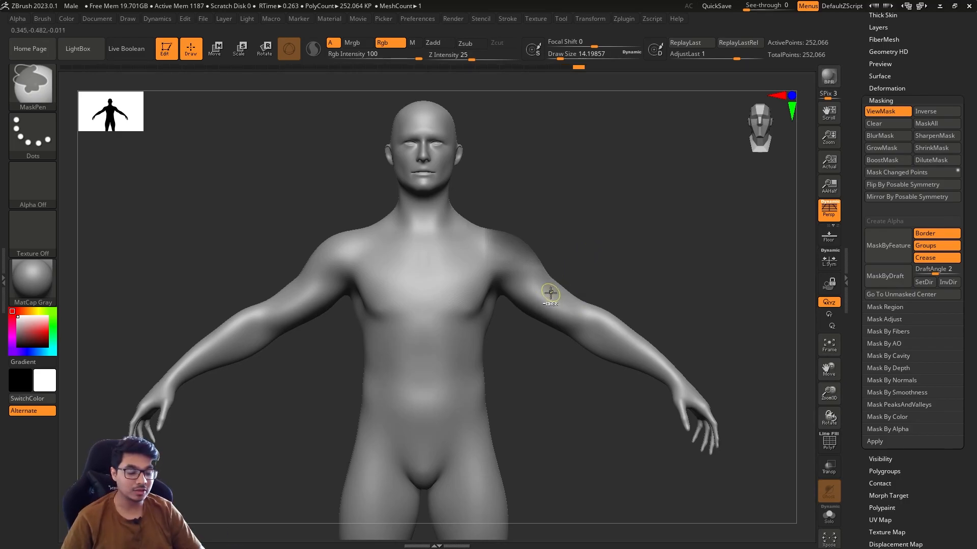
{"action": "key", "text": "ctrl+shift+z"}
{"action": "key", "text": "ctrl+h"}
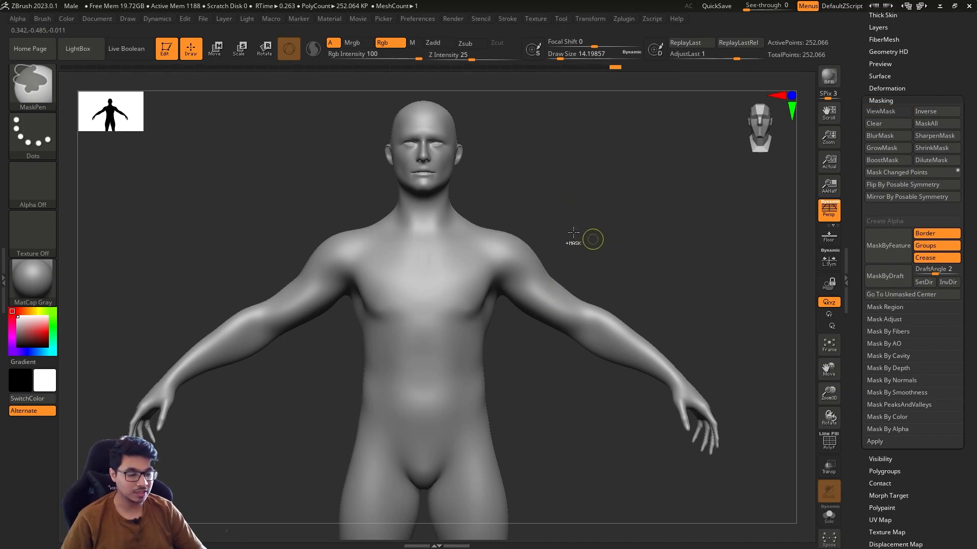
{"action": "left_click_drag", "start_coordinate": [498, 233], "coordinate": [564, 285], "text": "ctrl"}
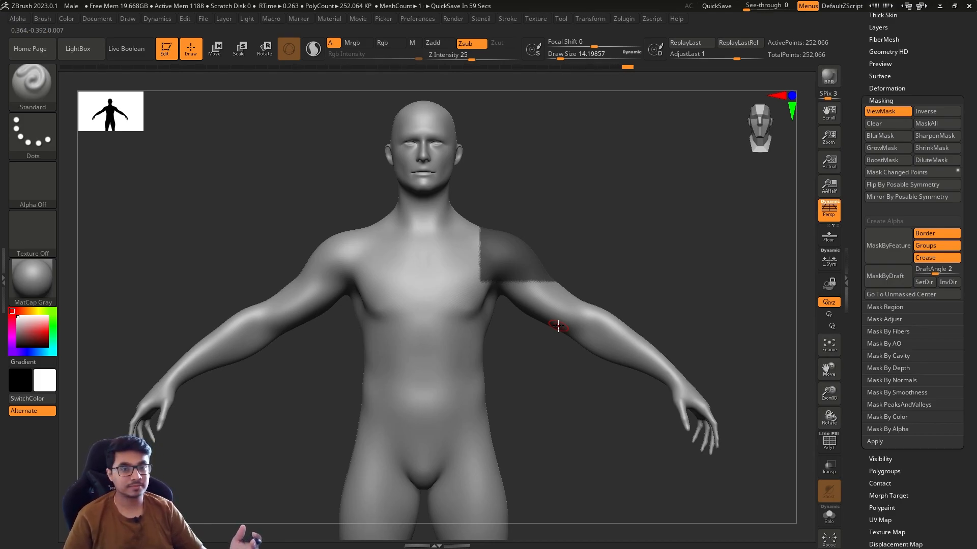
- Set Draw Size to about 3.7
{"action": "left_click_drag", "start_coordinate": [658, 202], "coordinate": [732, 219]}
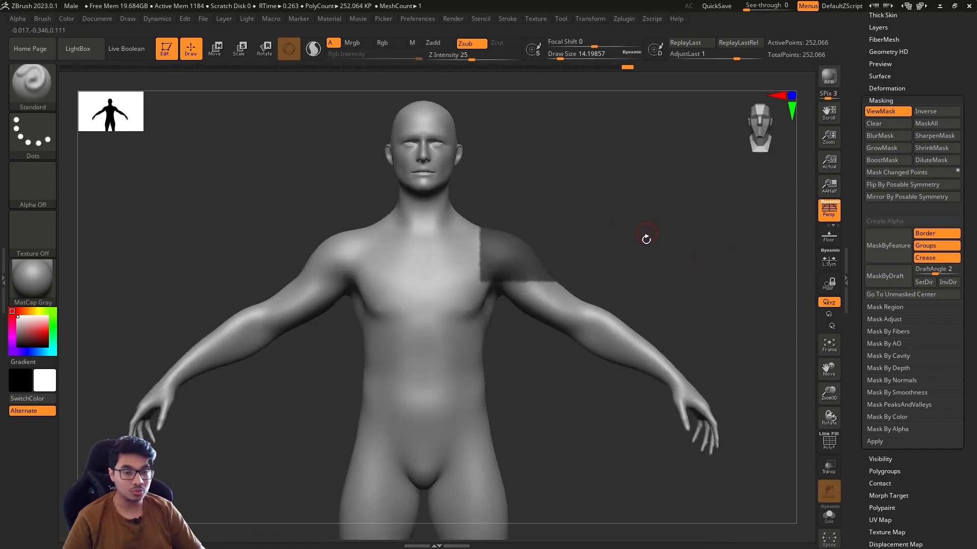
{"action": "mouse_move", "coordinate": [650, 234]}
{"action": "left_mouse_down", "text": "alt"}
{"action": "mouse_move", "coordinate": [670, 254]}
{"action": "mouse_move", "coordinate": [636, 237]}
{"action": "mouse_move", "coordinate": [640, 257]}
{"action": "left_mouse_up", "text": "alt"}
{"action": "key", "text": "s"}
{"action": "key", "text": "s"}
{"action": "key", "text": "s"}
{"action": "mouse_move", "coordinate": [647, 278]}
{"action": "left_mouse_down", "text": "alt"}
{"action": "mouse_move", "coordinate": [647, 247]}
{"action": "mouse_move", "coordinate": [628, 248]}
{"action": "mouse_move", "coordinate": [647, 244]}
{"action": "mouse_move", "coordinate": [630, 262]}
{"action": "mouse_move", "coordinate": [651, 247]}
{"action": "mouse_move", "coordinate": [655, 256]}
{"action": "left_mouse_up", "text": "alt"}
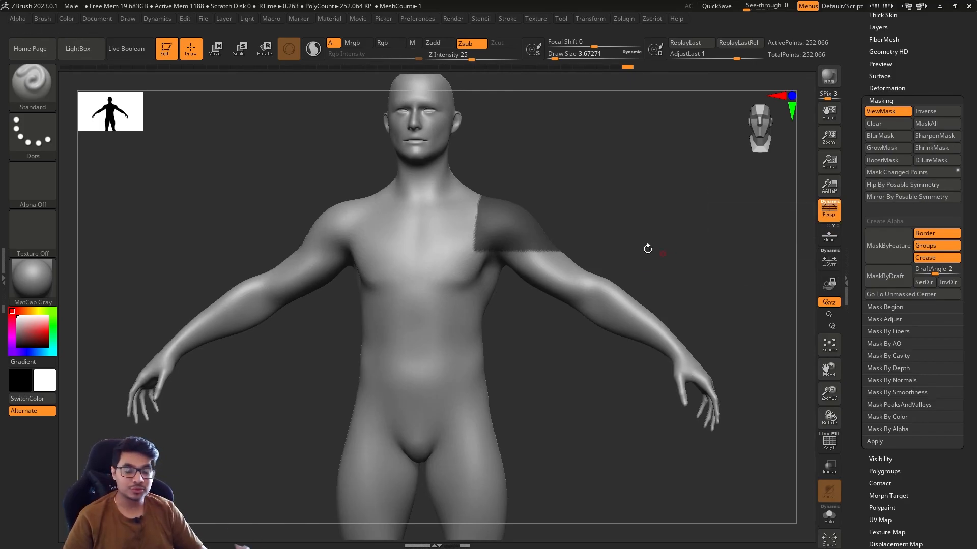
{"action": "left_click_drag", "start_coordinate": [646, 250], "coordinate": [654, 268], "text": "shift"}
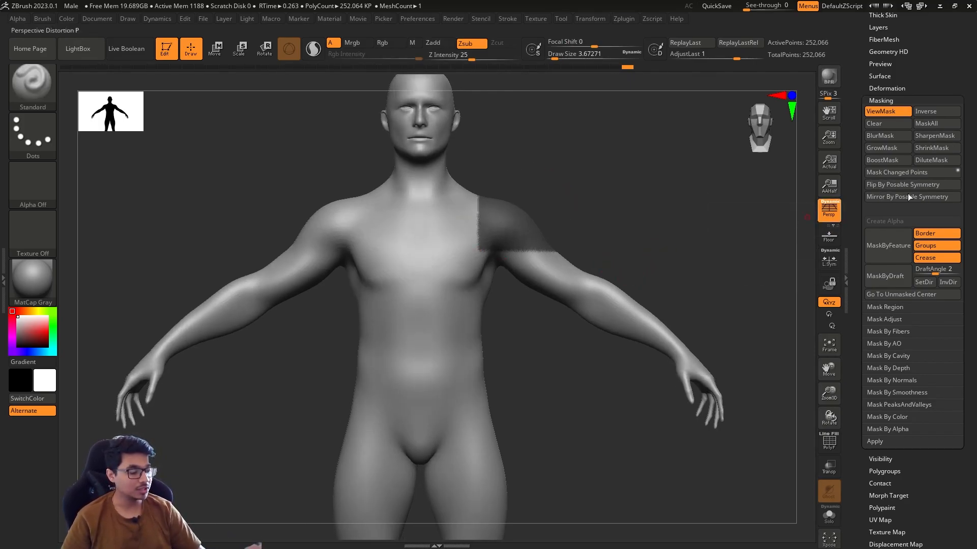
- Flip the shoulder mask to the opposite shoulder by posable symmetry and flip it back
{"action": "left_click", "coordinate": [926, 185]}
{"action": "left_click_drag", "start_coordinate": [669, 278], "coordinate": [615, 337]}
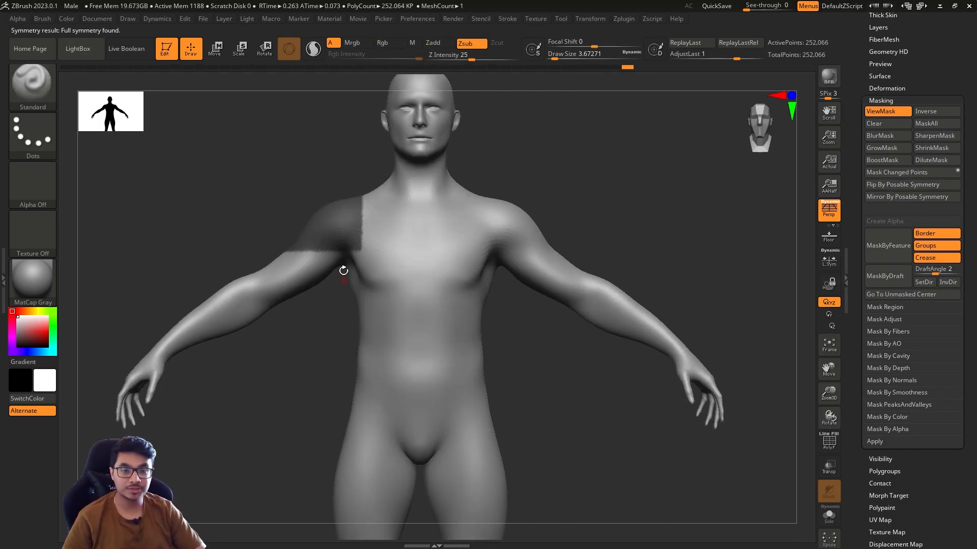
{"action": "left_click", "coordinate": [910, 188]}
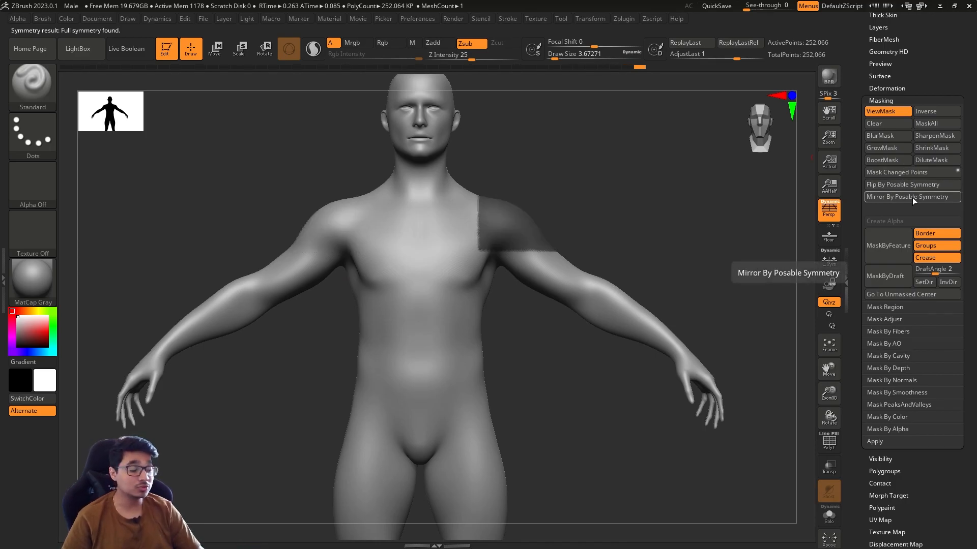
- Mask the left forearm with a rectangle and try mirroring and flipping that mask by posable symmetry
{"action": "left_click", "coordinate": [911, 198]}
{"action": "left_click_drag", "start_coordinate": [594, 242], "coordinate": [655, 361], "text": "ctrl"}
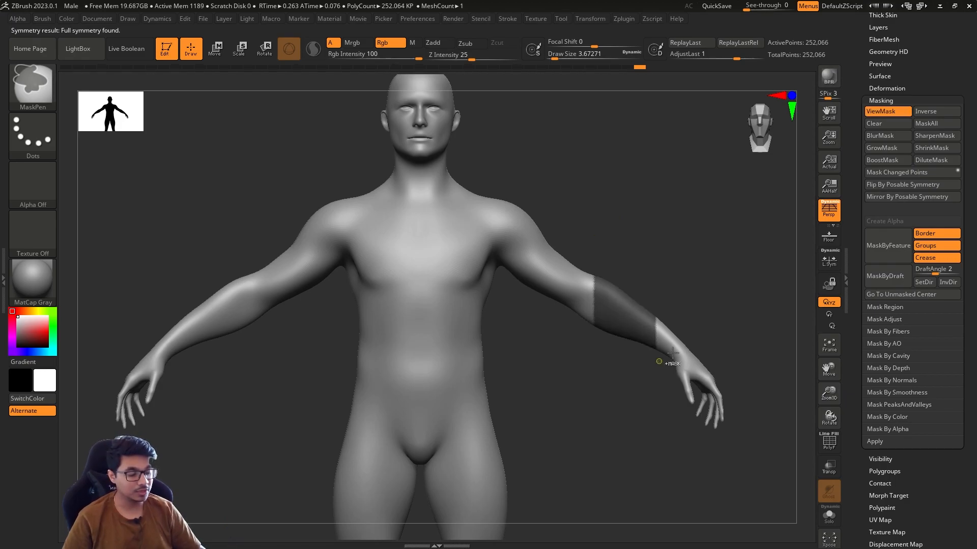
{"action": "left_click", "coordinate": [911, 196]}
{"action": "key", "text": "ctrl+z"}
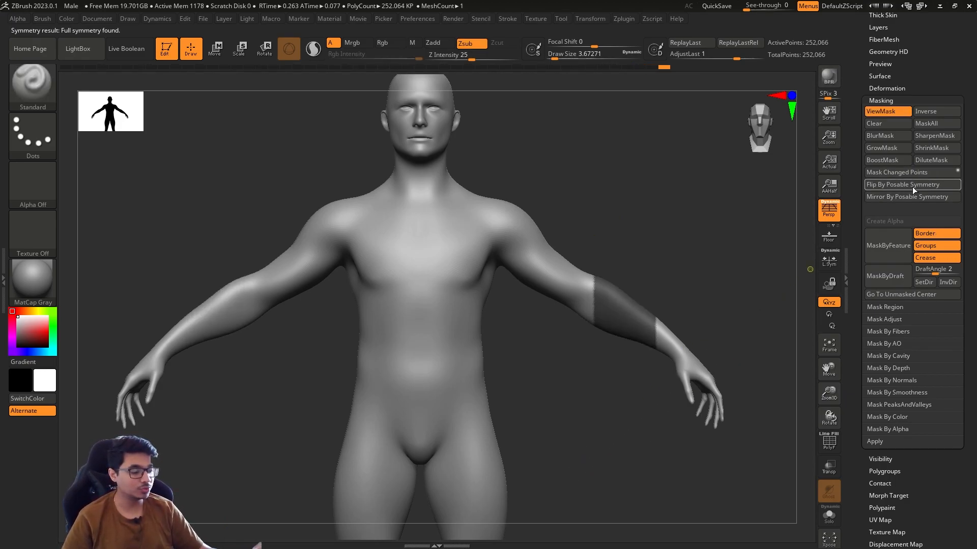
{"action": "left_click", "coordinate": [900, 189]}
{"action": "left_click", "coordinate": [926, 188]}
- Clear the forearm mask and set Draw Size to about 10.5
{"action": "left_click_drag", "start_coordinate": [700, 321], "coordinate": [688, 304]}
{"action": "key", "text": "s"}
{"action": "key", "text": "s"}
{"action": "mouse_move", "coordinate": [712, 338]}
{"action": "left_mouse_down", "text": "alt"}
{"action": "mouse_move", "coordinate": [703, 302]}
{"action": "mouse_move", "coordinate": [718, 308]}
{"action": "left_mouse_up", "text": "alt"}
{"action": "key", "text": "s"}
{"action": "left_click_drag", "start_coordinate": [718, 320], "coordinate": [729, 425]}
{"action": "key", "text": "s"}
{"action": "mouse_move", "coordinate": [699, 388]}
{"action": "left_mouse_down"}
{"action": "mouse_move", "coordinate": [716, 396]}
{"action": "mouse_move", "coordinate": [714, 352]}
{"action": "mouse_move", "coordinate": [678, 373]}
{"action": "mouse_move", "coordinate": [700, 366]}
{"action": "mouse_move", "coordinate": [694, 382]}
{"action": "mouse_move", "coordinate": [704, 362]}
{"action": "mouse_move", "coordinate": [711, 392]}
{"action": "left_mouse_up"}
{"action": "key", "text": "s"}
{"action": "key", "text": "s"}
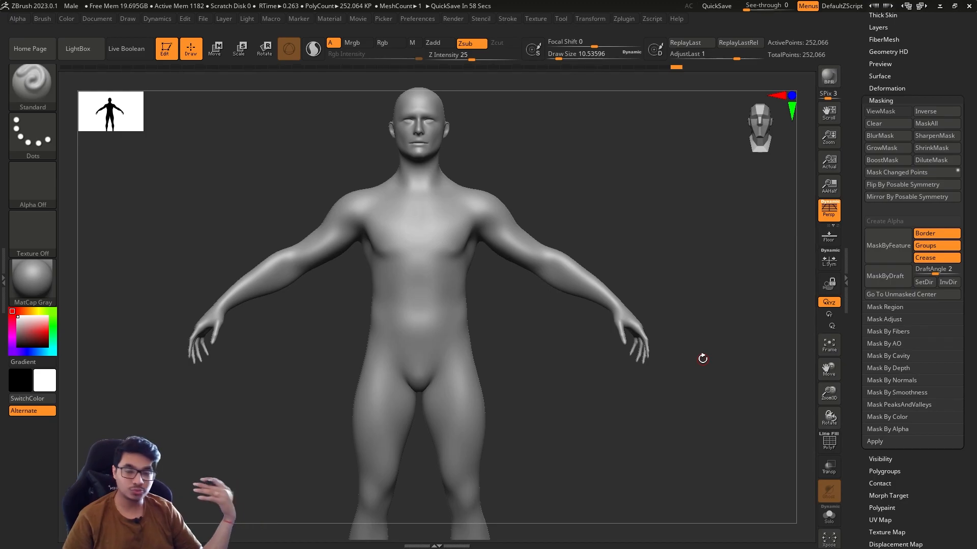
- Set Draw Size to about 26.9
{"action": "key", "text": "s"}
{"action": "left_click_drag", "start_coordinate": [609, 213], "coordinate": [612, 213]}
{"action": "left_click_drag", "start_coordinate": [621, 221], "coordinate": [629, 280], "text": "alt"}
{"action": "key", "text": "s"}
{"action": "left_click_drag", "start_coordinate": [624, 259], "coordinate": [629, 259]}
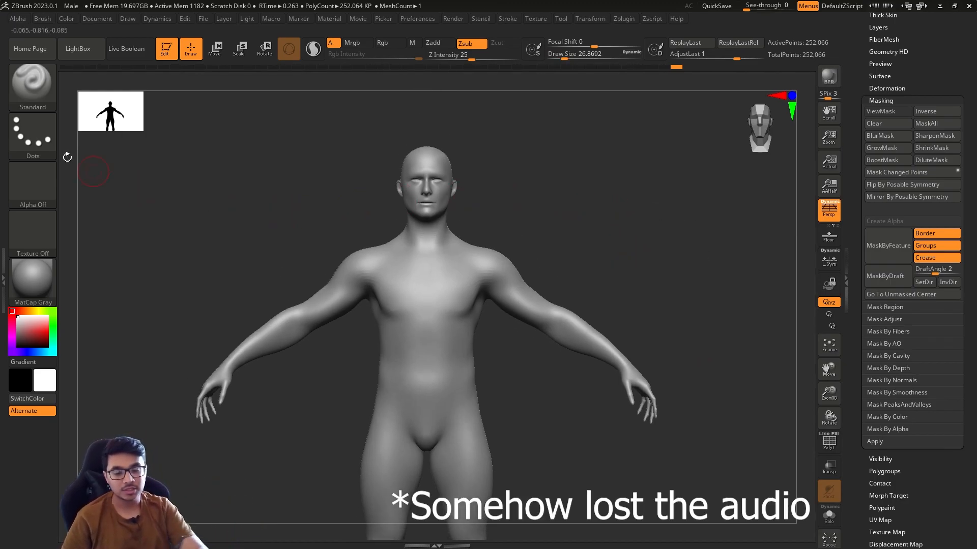
- Switch to the ClayBuildup brush and sculpt diagonal strokes on the left side of the chest and abdomen
{"action": "left_click", "coordinate": [47, 134]}
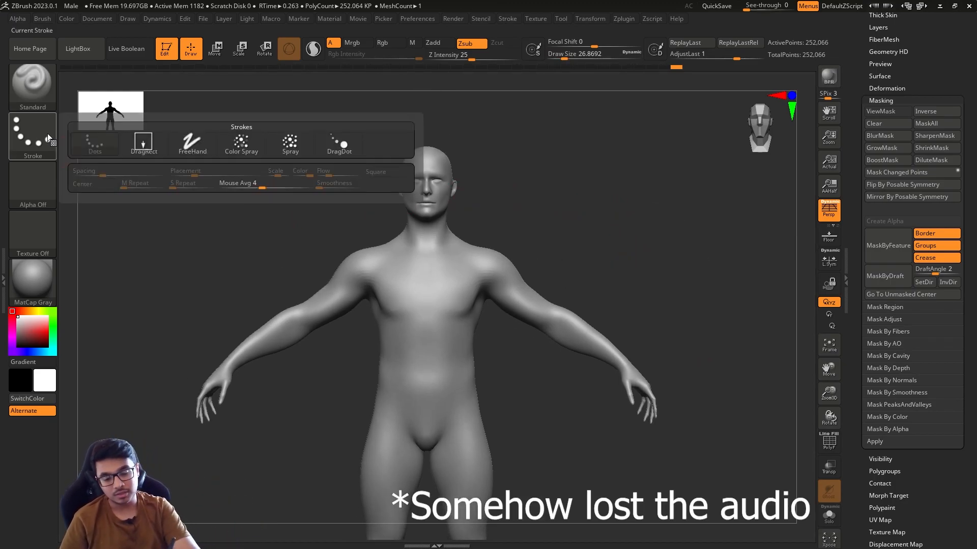
{"action": "left_click", "coordinate": [35, 87]}
{"action": "key", "text": "b"}
{"action": "key", "text": "c"}
{"action": "key", "text": "b"}
{"action": "left_click_drag", "start_coordinate": [431, 295], "coordinate": [455, 284]}
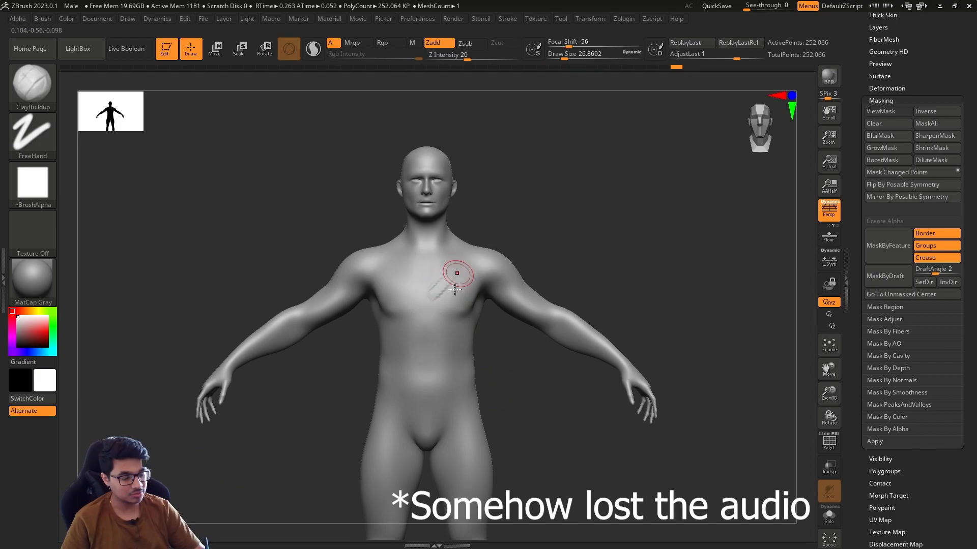
{"action": "left_click_drag", "start_coordinate": [453, 329], "coordinate": [426, 358]}
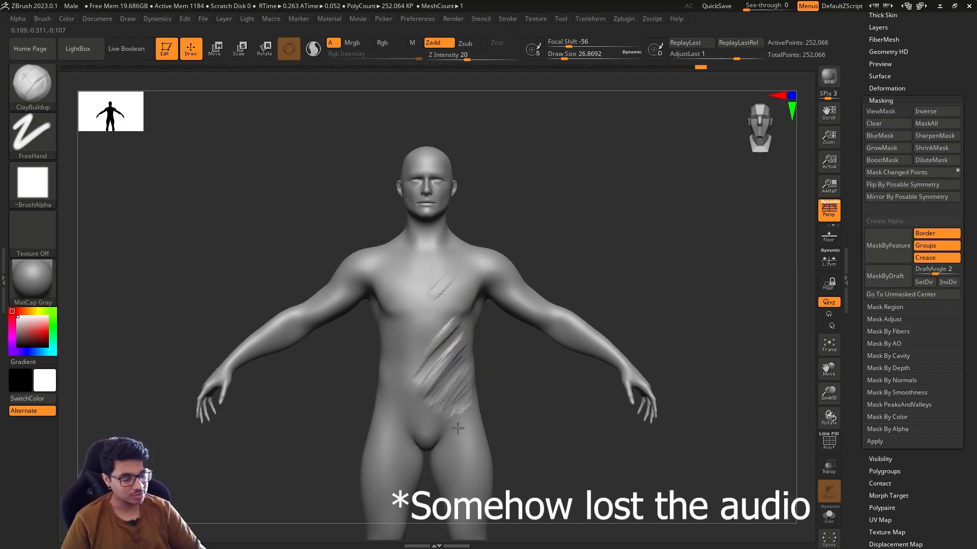
- Invert the mask over the whole figure back and forth
{"action": "left_click", "coordinate": [555, 441], "text": "ctrl"}
{"action": "left_click", "coordinate": [546, 446], "text": "ctrl"}
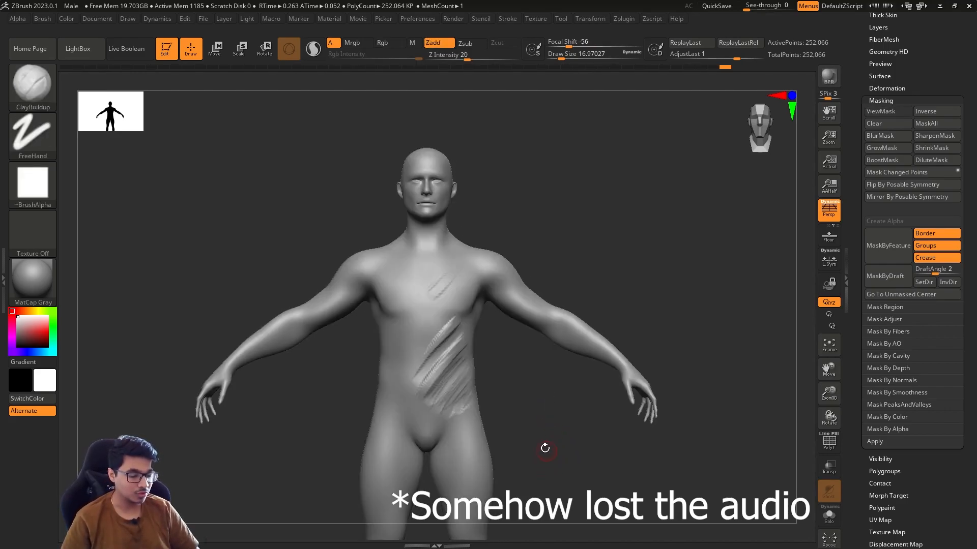
{"action": "left_click", "coordinate": [666, 287], "text": "ctrl"}
{"action": "left_click", "coordinate": [679, 285], "text": "ctrl"}
{"action": "left_click", "coordinate": [681, 284], "text": "ctrl"}
{"action": "left_click", "coordinate": [670, 308], "text": "ctrl"}
- Switch to the Move brush and set Draw Size to about 11.7
{"action": "key", "text": "s"}
{"action": "mouse_move", "coordinate": [615, 430]}
{"action": "left_mouse_down", "text": "alt"}
{"action": "mouse_move", "coordinate": [614, 387]}
{"action": "mouse_move", "coordinate": [608, 418]}
{"action": "left_mouse_up", "text": "alt"}
{"action": "key", "text": "s"}
{"action": "key", "text": "b"}
{"action": "key", "text": "m"}
{"action": "key", "text": "v"}
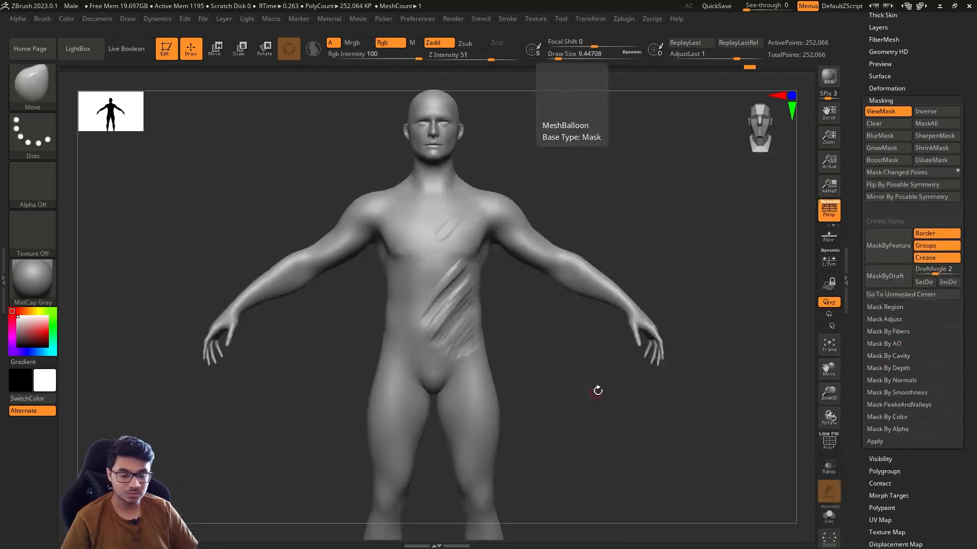
{"action": "key", "text": "s"}
{"action": "left_click", "coordinate": [731, 353]}
{"action": "mouse_move", "coordinate": [734, 349]}
{"action": "left_mouse_down", "text": "alt"}
{"action": "mouse_move", "coordinate": [724, 363]}
{"action": "mouse_move", "coordinate": [750, 334]}
{"action": "left_mouse_up", "text": "alt"}
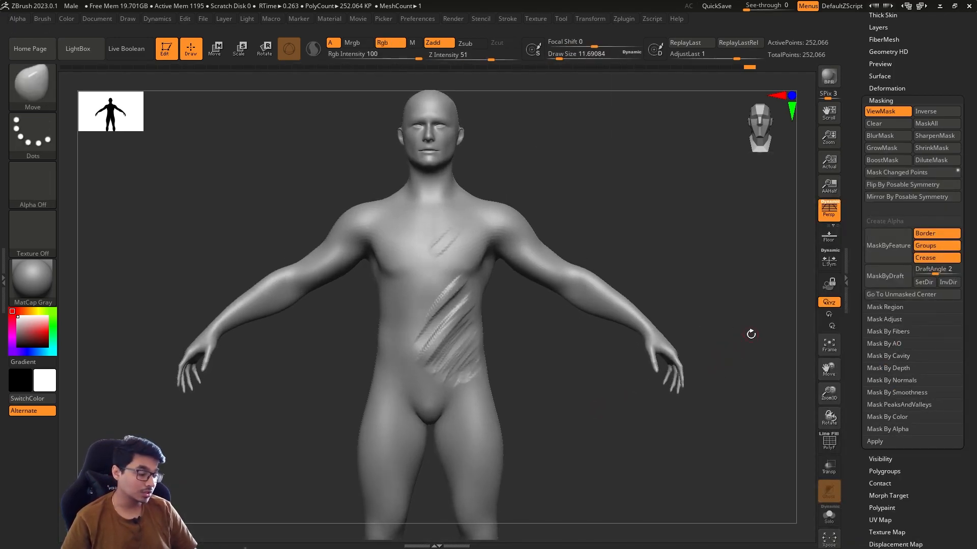
- Expand the Mask Region options and run Analyze Region on the model
{"action": "left_click", "coordinate": [904, 306]}
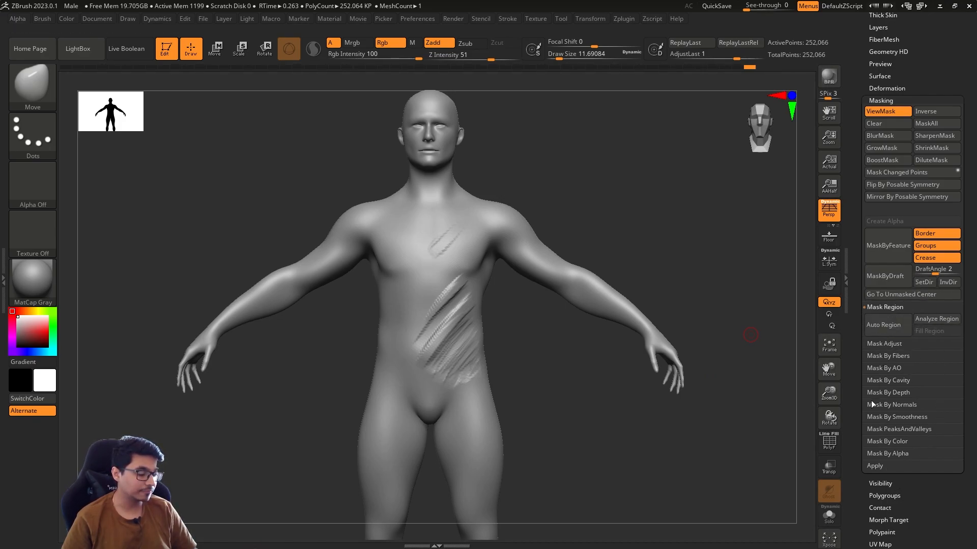
{"action": "left_click", "coordinate": [941, 320]}
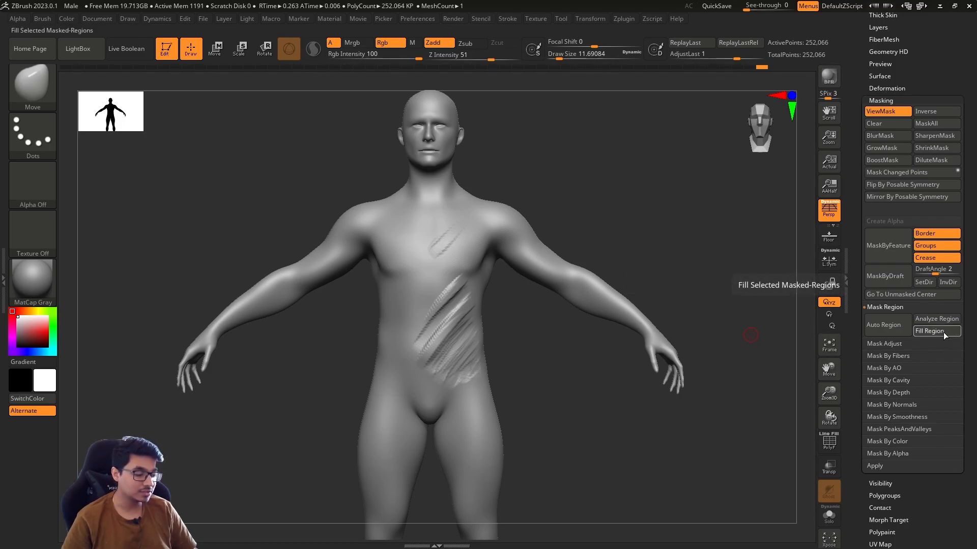
- Run Fill Region on the model and collapse the Mask Region options
{"action": "left_click", "coordinate": [943, 331]}
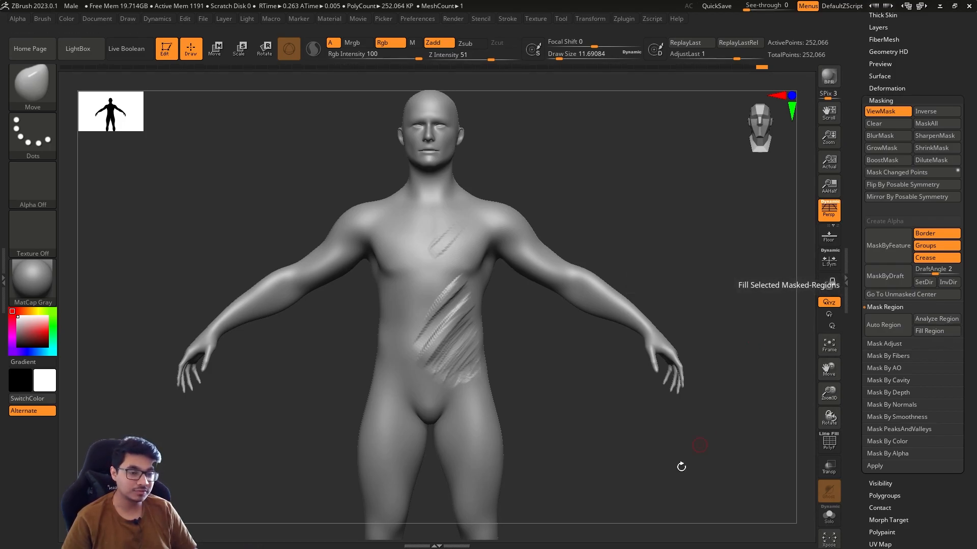
{"action": "left_click", "coordinate": [899, 307]}
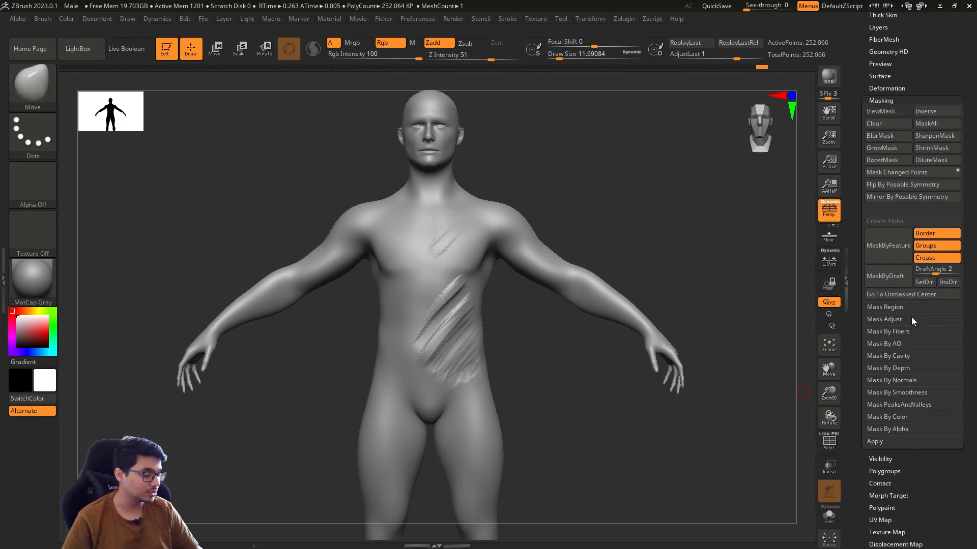
- Mask the figure by ambient occlusion with Occlusion Intensity 8.3002 and AO ScanDist about 0.3, check it on the whole body, and hide the mask
{"action": "left_click", "coordinate": [899, 344]}
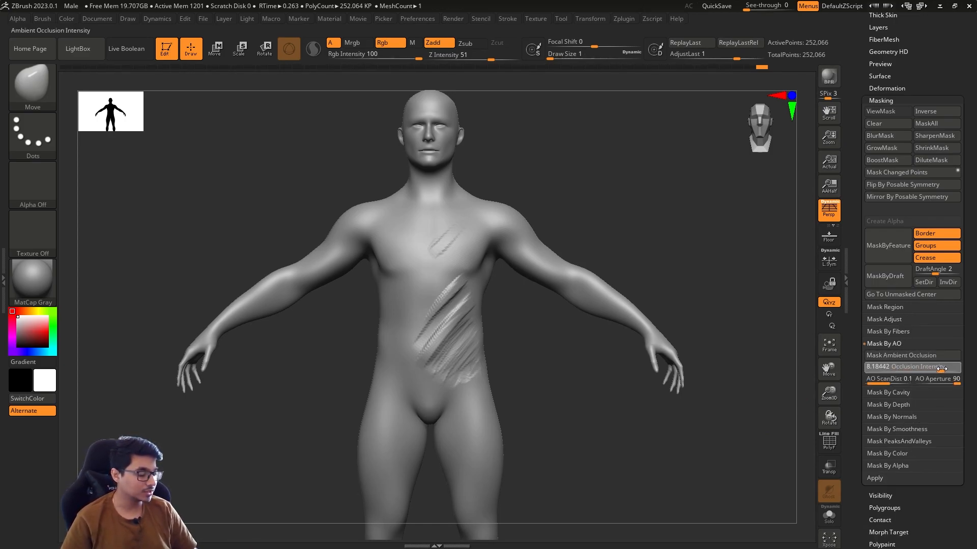
{"action": "left_click_drag", "start_coordinate": [941, 369], "coordinate": [942, 369]}
{"action": "left_click_drag", "start_coordinate": [882, 384], "coordinate": [886, 384]}
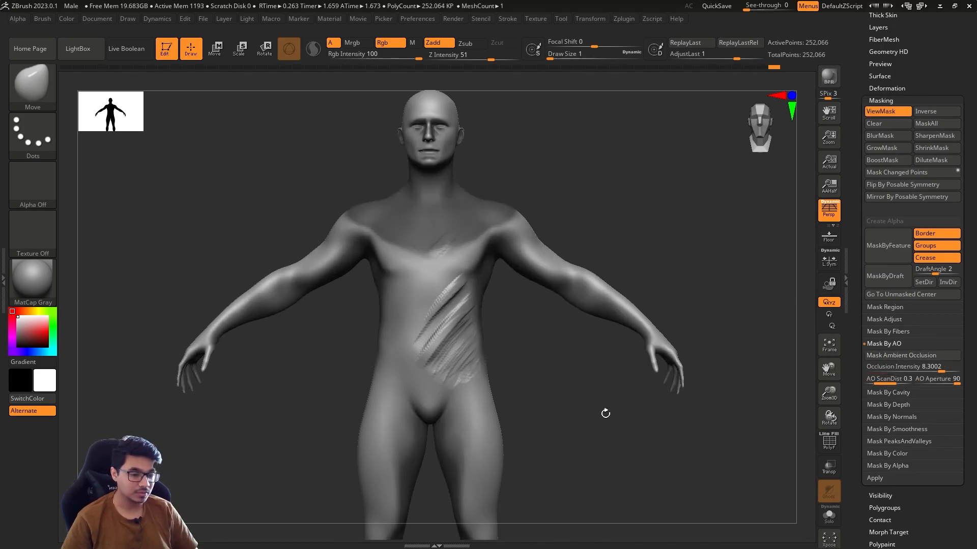
{"action": "mouse_move", "coordinate": [621, 448]}
{"action": "left_mouse_down"}
{"action": "mouse_move", "coordinate": [630, 414]}
{"action": "mouse_move", "coordinate": [613, 457]}
{"action": "mouse_move", "coordinate": [702, 460]}
{"action": "mouse_move", "coordinate": [634, 451]}
{"action": "mouse_move", "coordinate": [615, 431]}
{"action": "left_mouse_up"}
{"action": "left_click_drag", "start_coordinate": [582, 305], "coordinate": [539, 223]}
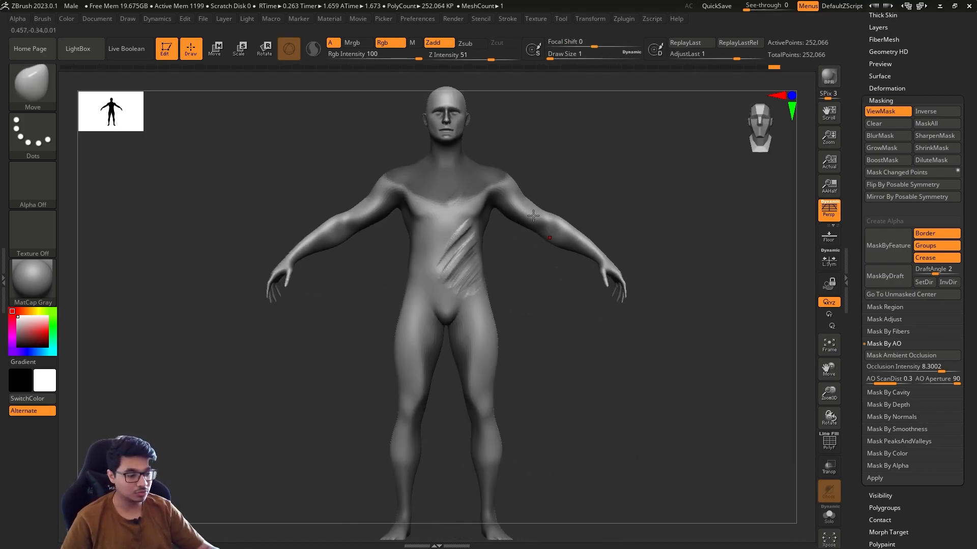
{"action": "left_click_drag", "start_coordinate": [546, 402], "coordinate": [508, 420]}
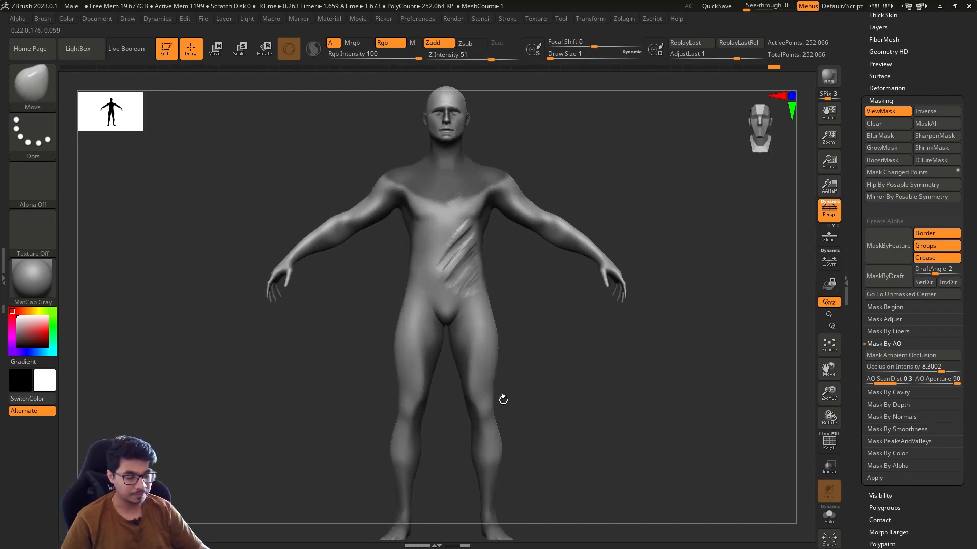
{"action": "key", "text": "ctrl+h"}
- Mask the figure by ambient occlusion with AO ScanDist 0.07518 and Occlusion Intensity 4.65316, and inspect the head
{"action": "left_click_drag", "start_coordinate": [881, 382], "coordinate": [867, 384]}
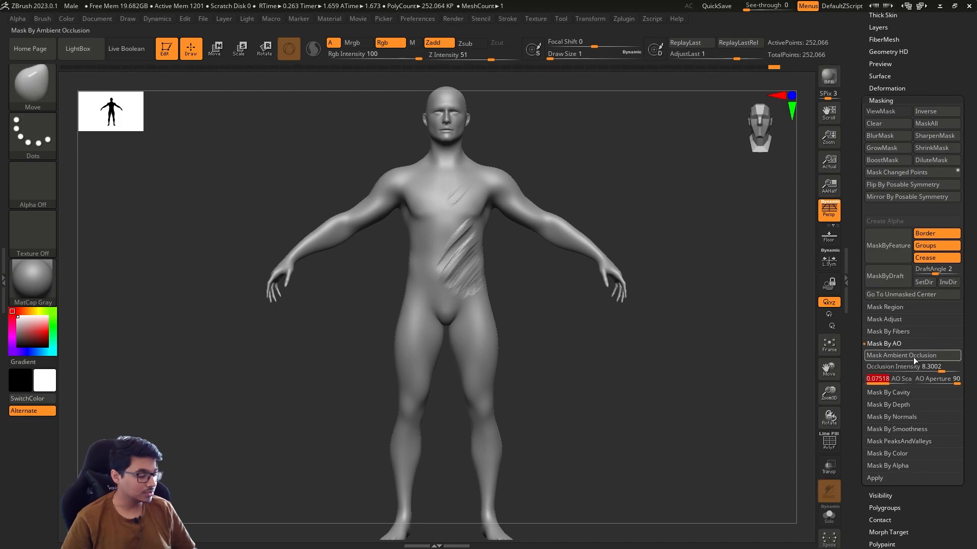
{"action": "left_click_drag", "start_coordinate": [936, 370], "coordinate": [908, 372]}
{"action": "left_click", "coordinate": [914, 357]}
{"action": "mouse_move", "coordinate": [595, 382]}
{"action": "left_mouse_down"}
{"action": "mouse_move", "coordinate": [580, 359]}
{"action": "mouse_move", "coordinate": [593, 366]}
{"action": "mouse_move", "coordinate": [631, 338]}
{"action": "mouse_move", "coordinate": [706, 371]}
{"action": "mouse_move", "coordinate": [745, 351]}
{"action": "mouse_move", "coordinate": [718, 285]}
{"action": "mouse_move", "coordinate": [645, 488]}
{"action": "mouse_move", "coordinate": [546, 279]}
{"action": "left_mouse_up"}
{"action": "left_click_drag", "start_coordinate": [646, 224], "coordinate": [610, 160], "text": "alt"}
{"action": "left_click_drag", "start_coordinate": [645, 75], "coordinate": [677, 528], "text": "alt"}
{"action": "left_click_drag", "start_coordinate": [619, 341], "coordinate": [621, 303]}
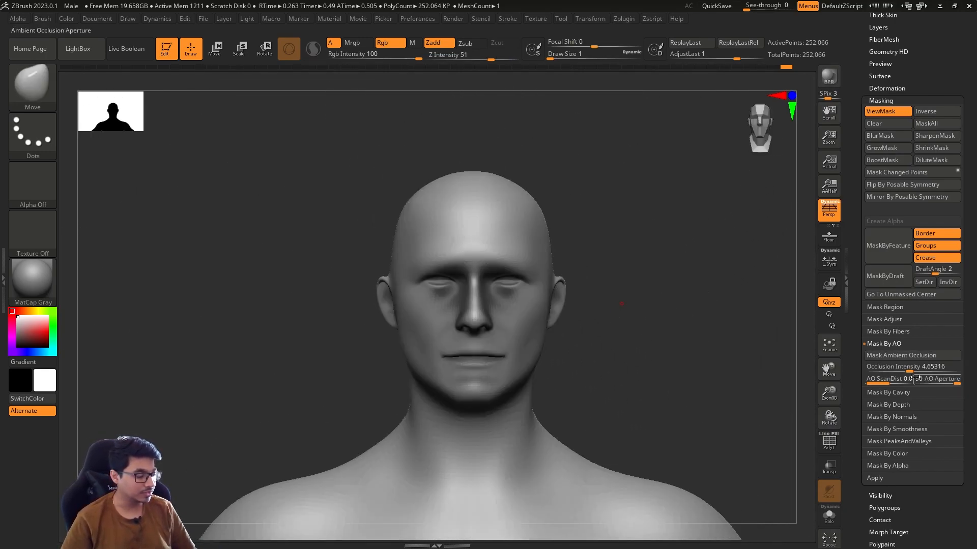
- Reapply the ambient occlusion mask with Occlusion Intensity 4.88472 and AO ScanDist raised to about 0.3
{"action": "left_click", "coordinate": [911, 370]}
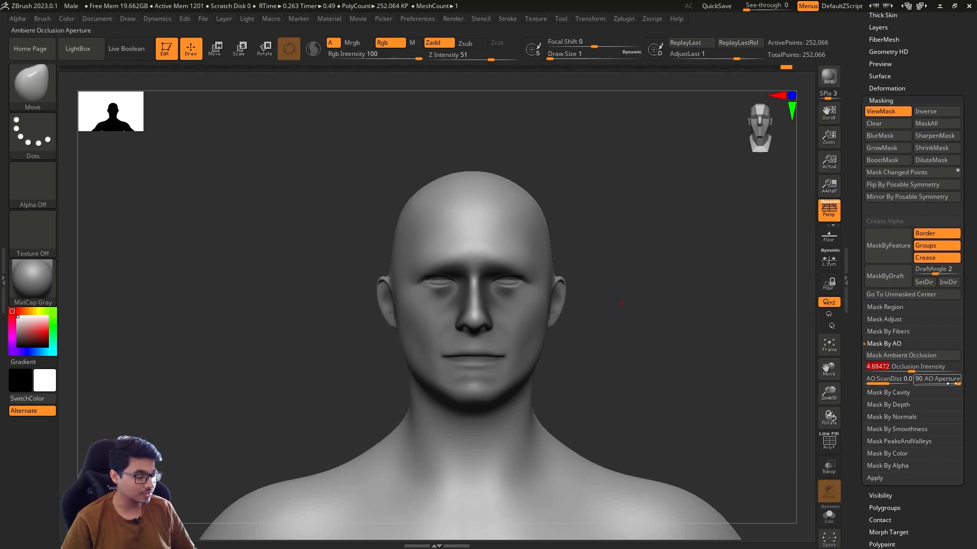
{"action": "left_click", "coordinate": [900, 355]}
{"action": "left_click_drag", "start_coordinate": [675, 461], "coordinate": [659, 312], "text": "alt"}
{"action": "left_click", "coordinate": [882, 382]}
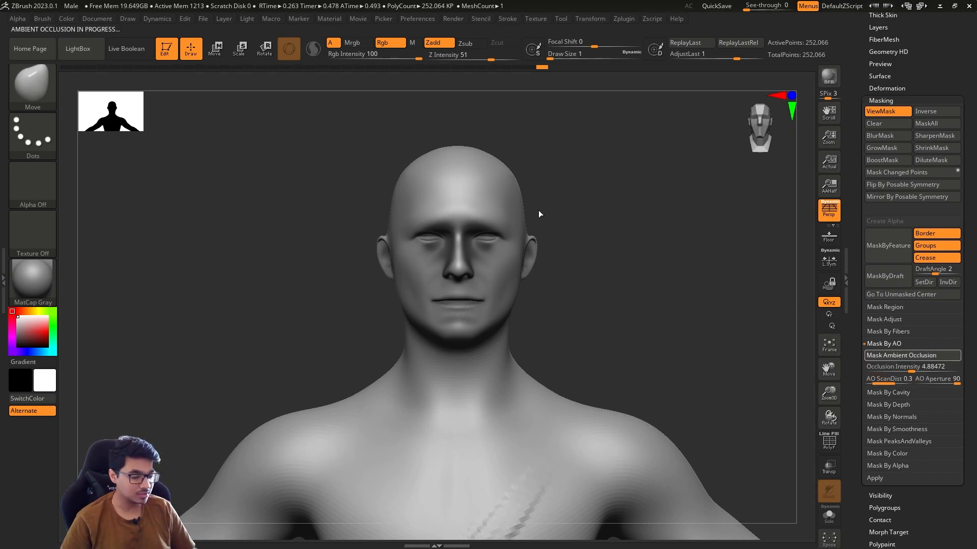
{"action": "left_click_drag", "start_coordinate": [885, 382], "coordinate": [888, 381]}
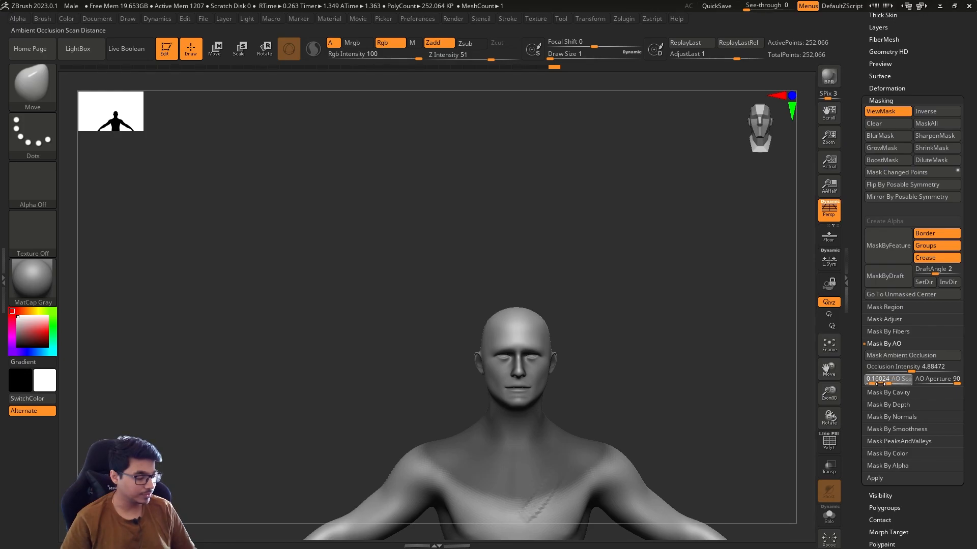
- Reapply the ambient occlusion mask with AO ScanDist lowered to under 0.1 and invert the mask
{"action": "left_click_drag", "start_coordinate": [879, 384], "coordinate": [870, 383]}
{"action": "left_click", "coordinate": [902, 355]}
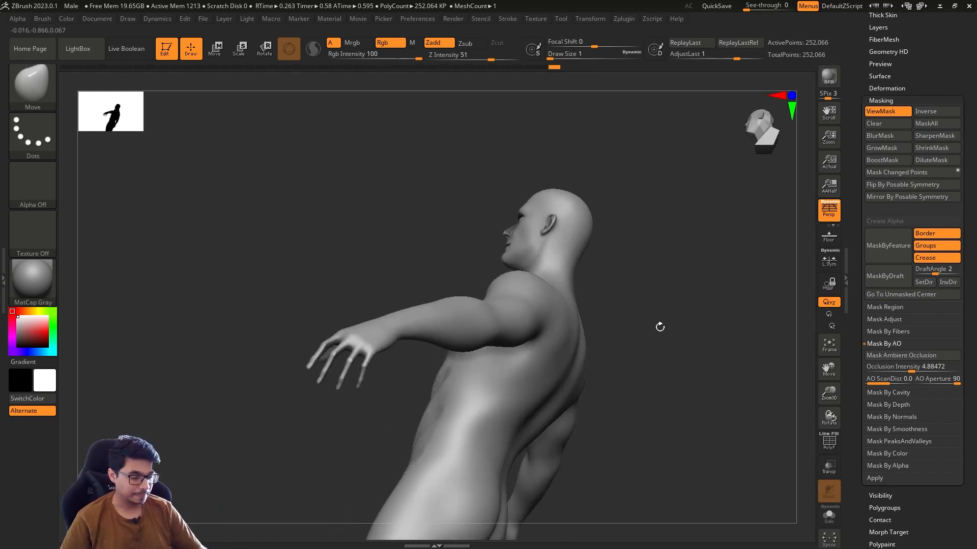
{"action": "key", "text": "ctrl"}
{"action": "left_click", "coordinate": [623, 291], "text": "ctrl"}
{"action": "mouse_move", "coordinate": [621, 258]}
{"action": "left_mouse_down", "text": "alt"}
{"action": "mouse_move", "coordinate": [684, 189]}
{"action": "mouse_move", "coordinate": [654, 376]}
{"action": "left_mouse_up", "text": "alt"}
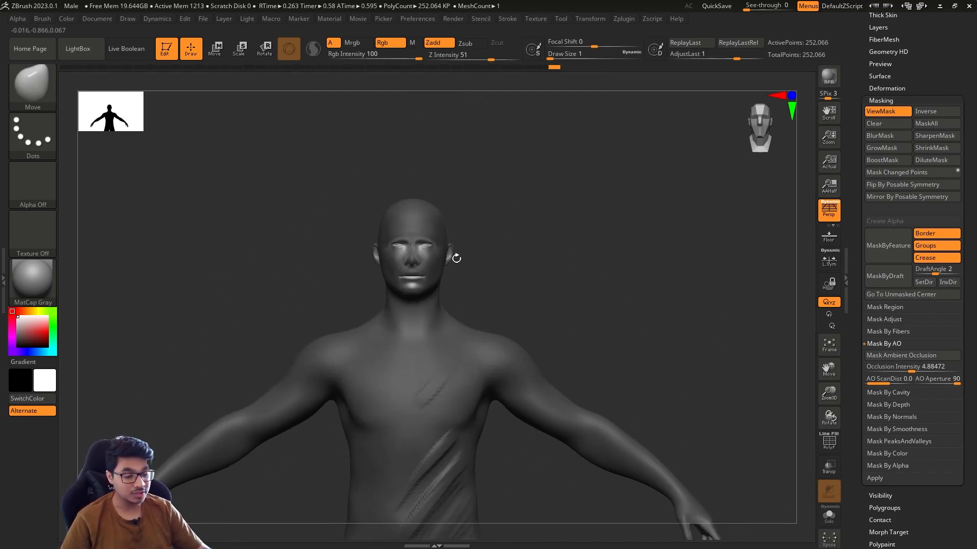
- Hide the ambient occlusion mask, set Draw Size to about 41.4, and collapse the Mask By AO options
{"action": "key", "text": "ctrl"}
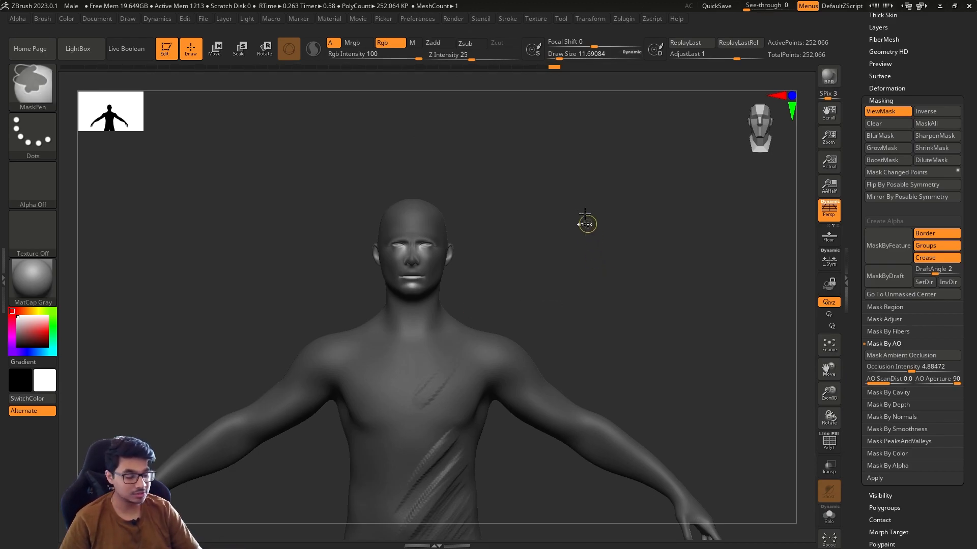
{"action": "key", "text": "ctrl+h"}
{"action": "mouse_move", "coordinate": [610, 323]}
{"action": "left_mouse_down", "text": "alt"}
{"action": "mouse_move", "coordinate": [597, 255]}
{"action": "mouse_move", "coordinate": [619, 220]}
{"action": "mouse_move", "coordinate": [618, 194]}
{"action": "left_mouse_up", "text": "alt"}
{"action": "key", "text": "s"}
{"action": "left_click_drag", "start_coordinate": [617, 228], "coordinate": [624, 228]}
{"action": "left_click", "coordinate": [909, 344]}
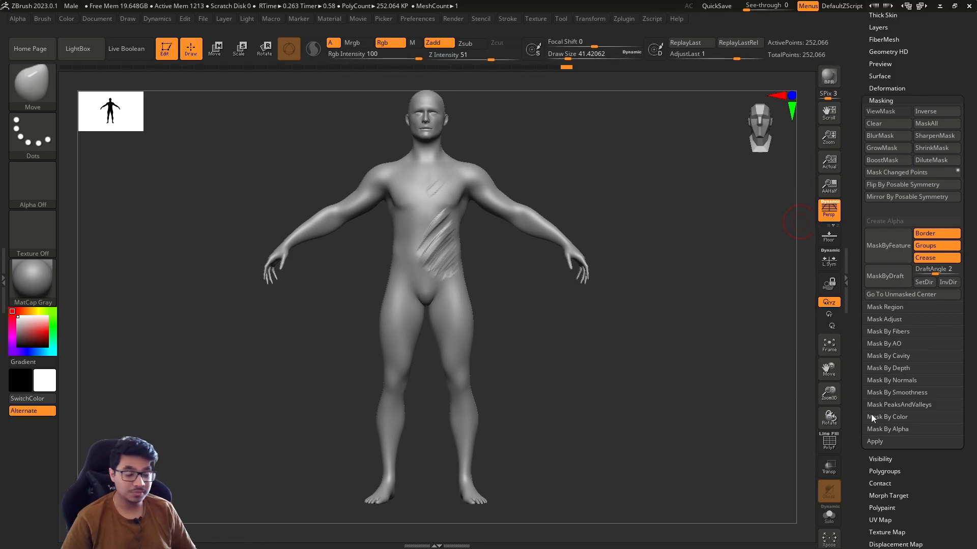
- Mask the figure by cavity with Intensity 28.05909 and Blur 21, and inspect the mask on the torso and back
{"action": "left_click", "coordinate": [910, 356]}
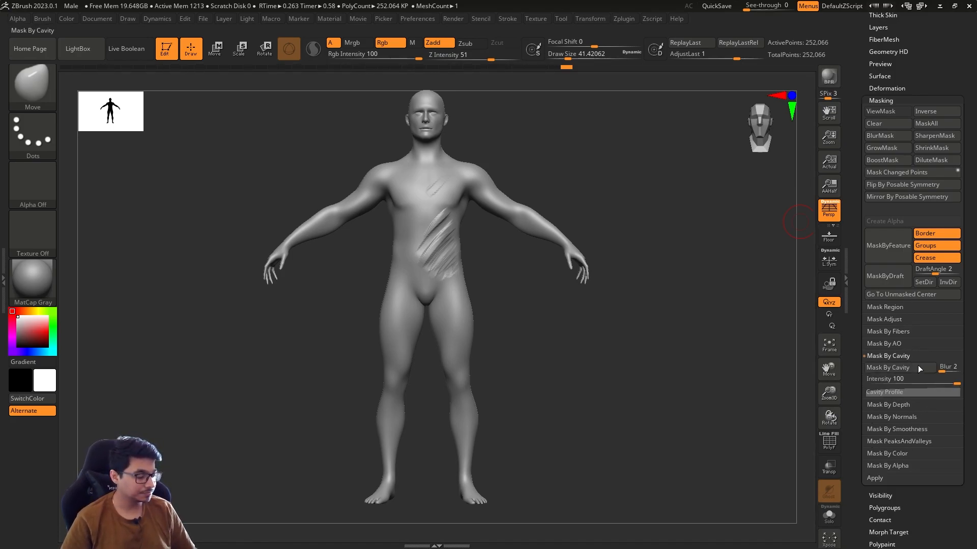
{"action": "mouse_move", "coordinate": [958, 385]}
{"action": "left_mouse_down"}
{"action": "mouse_move", "coordinate": [901, 386]}
{"action": "mouse_move", "coordinate": [945, 387]}
{"action": "mouse_move", "coordinate": [945, 371]}
{"action": "left_mouse_up"}
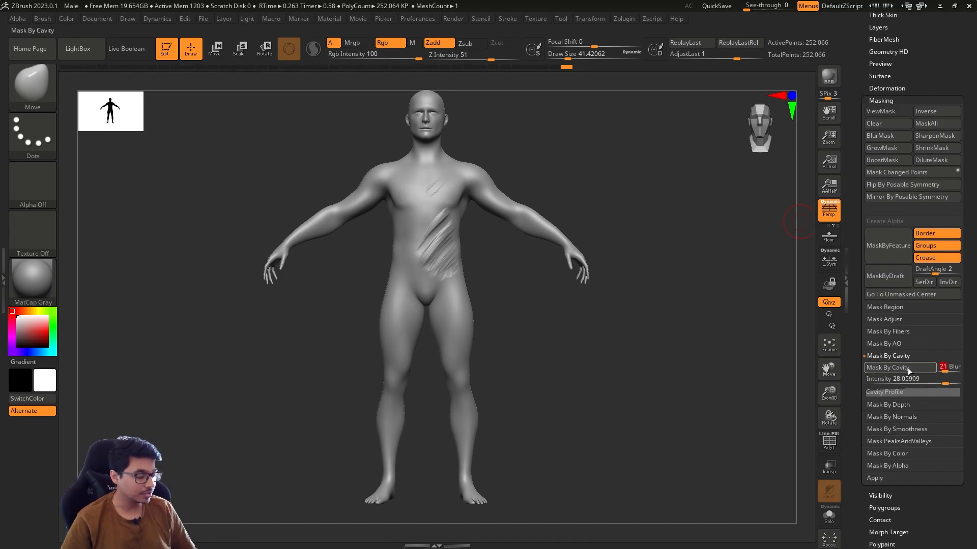
{"action": "left_click", "coordinate": [909, 370]}
{"action": "mouse_move", "coordinate": [624, 353]}
{"action": "left_mouse_down", "text": "alt"}
{"action": "mouse_move", "coordinate": [611, 421]}
{"action": "mouse_move", "coordinate": [517, 268]}
{"action": "left_mouse_up", "text": "alt"}
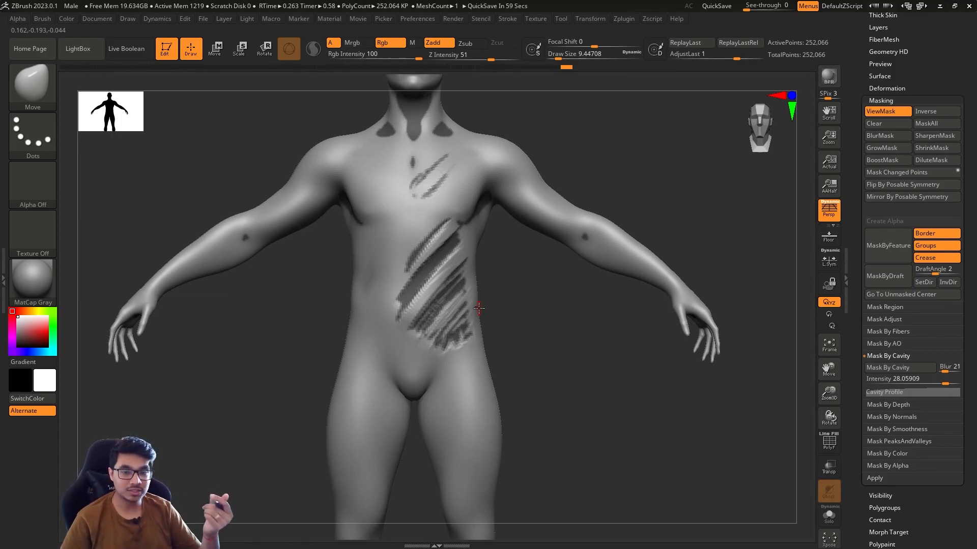
{"action": "left_click_drag", "start_coordinate": [543, 276], "coordinate": [558, 347], "text": "alt"}
{"action": "left_click_drag", "start_coordinate": [739, 300], "coordinate": [449, 204], "text": "alt"}
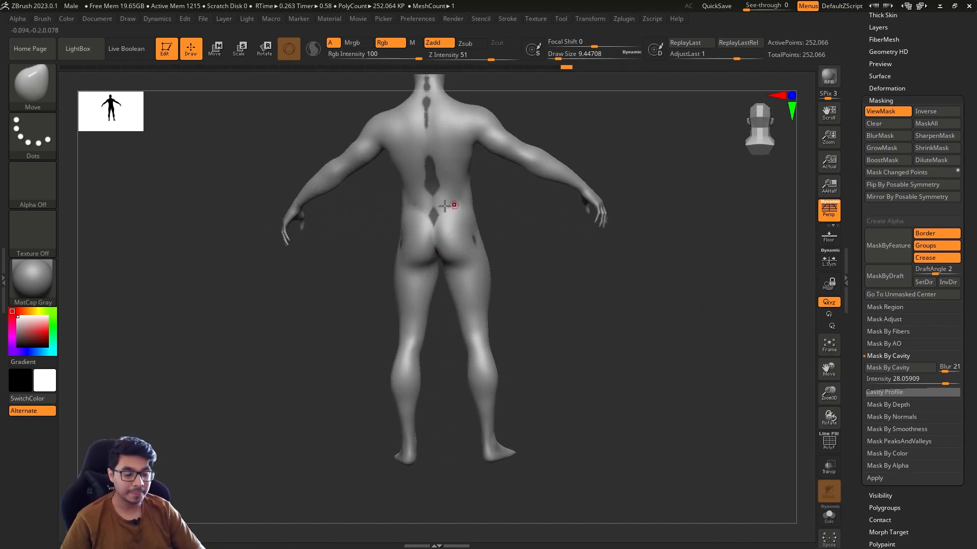
{"action": "left_click_drag", "start_coordinate": [444, 155], "coordinate": [527, 257]}
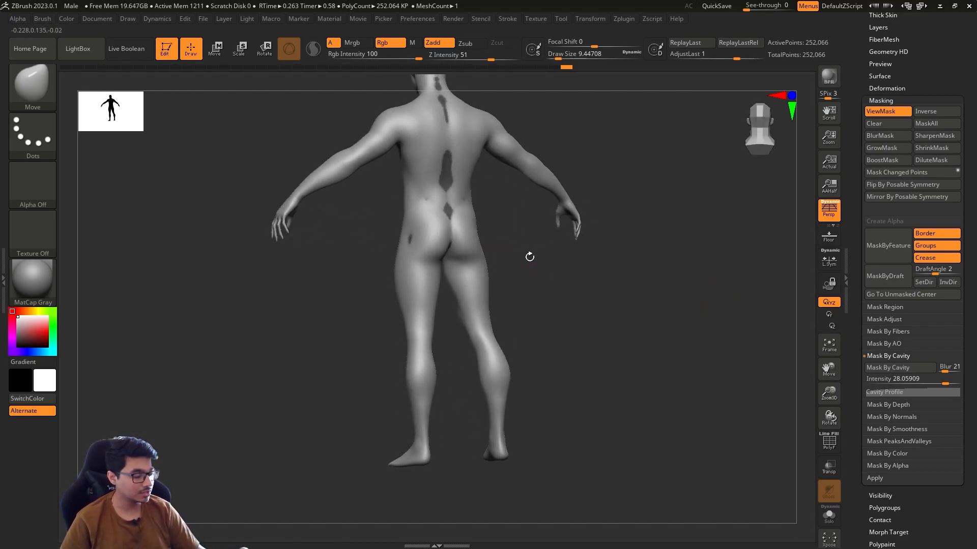
- Reapply the cavity mask with Blur 47 and with Intensity raised to 74.48207
{"action": "left_click", "coordinate": [900, 368]}
{"action": "left_click_drag", "start_coordinate": [615, 341], "coordinate": [644, 343]}
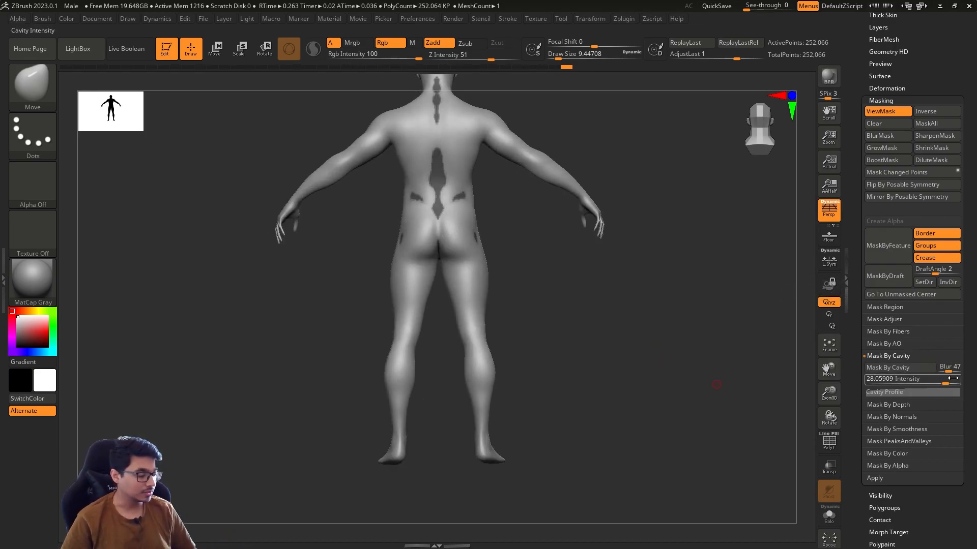
{"action": "left_click_drag", "start_coordinate": [945, 384], "coordinate": [954, 384]}
{"action": "left_click", "coordinate": [912, 371]}
{"action": "left_click_drag", "start_coordinate": [612, 432], "coordinate": [671, 436]}
- Clear the cavity mask, collapse its options, and set Draw Size to about 39.1
{"action": "mouse_move", "coordinate": [627, 242]}
{"action": "left_mouse_down", "text": "ctrl"}
{"action": "mouse_move", "coordinate": [606, 368]}
{"action": "mouse_move", "coordinate": [627, 368]}
{"action": "left_mouse_up", "text": "ctrl"}
{"action": "key", "text": "s"}
{"action": "mouse_move", "coordinate": [573, 314]}
{"action": "left_mouse_down", "text": "alt"}
{"action": "mouse_move", "coordinate": [604, 384]}
{"action": "mouse_move", "coordinate": [641, 382]}
{"action": "mouse_move", "coordinate": [615, 386]}
{"action": "mouse_move", "coordinate": [610, 402]}
{"action": "left_mouse_up", "text": "alt"}
{"action": "key", "text": "s"}
{"action": "key", "text": "s"}
{"action": "left_click", "coordinate": [601, 400]}
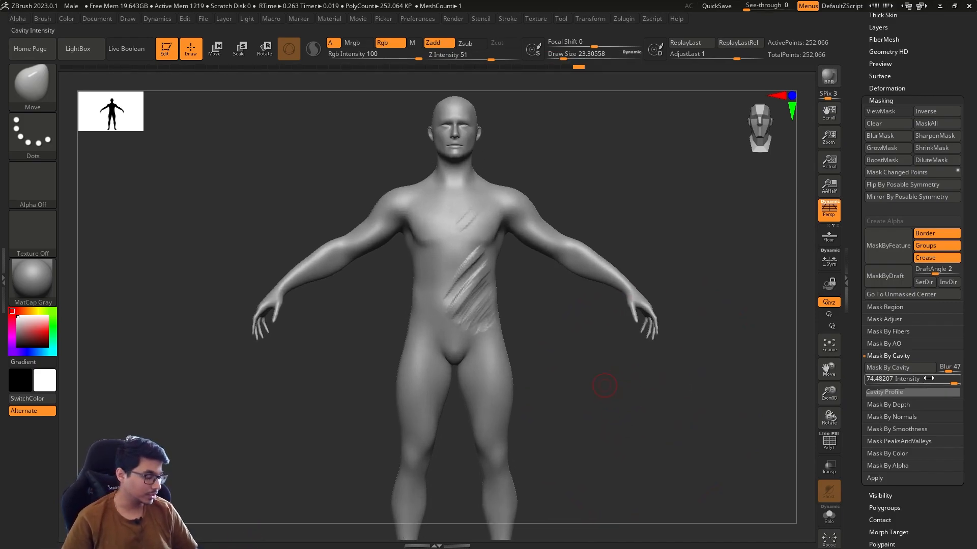
{"action": "left_click", "coordinate": [917, 356]}
{"action": "key", "text": "s"}
{"action": "left_click", "coordinate": [653, 449]}
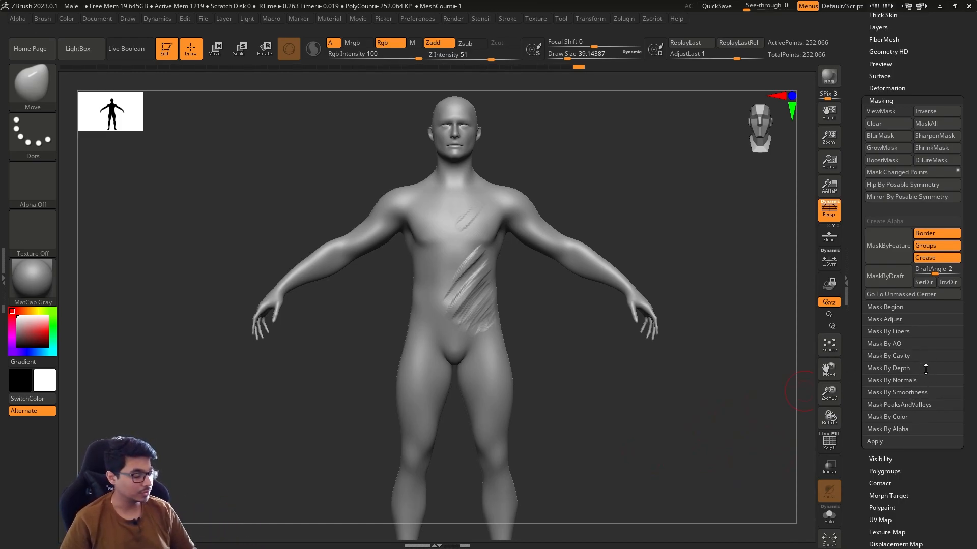
- Reapply the cavity mask and invert it, then hide it and collapse the cavity options
{"action": "left_click", "coordinate": [912, 356]}
{"action": "left_click", "coordinate": [919, 366]}
{"action": "key", "text": "ctrl"}
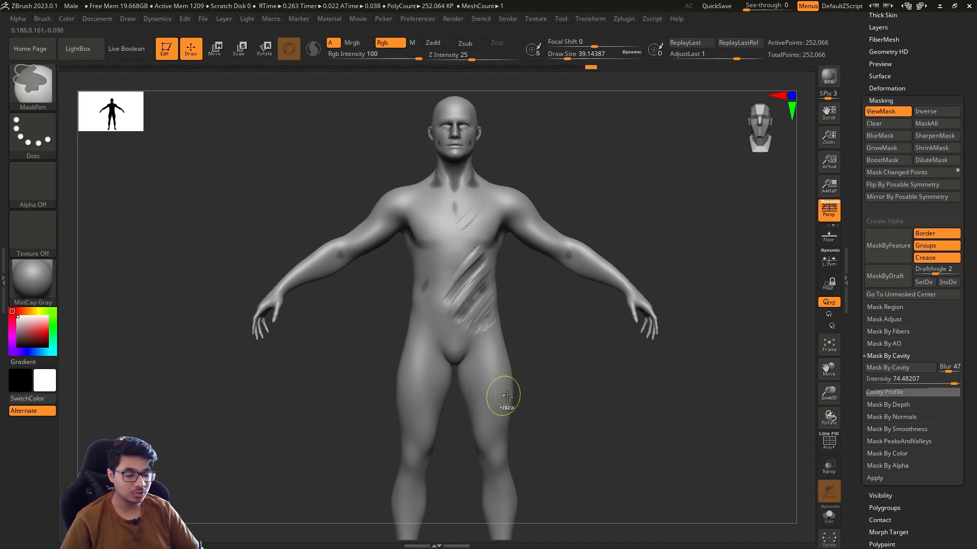
{"action": "left_click", "coordinate": [529, 395], "text": "ctrl"}
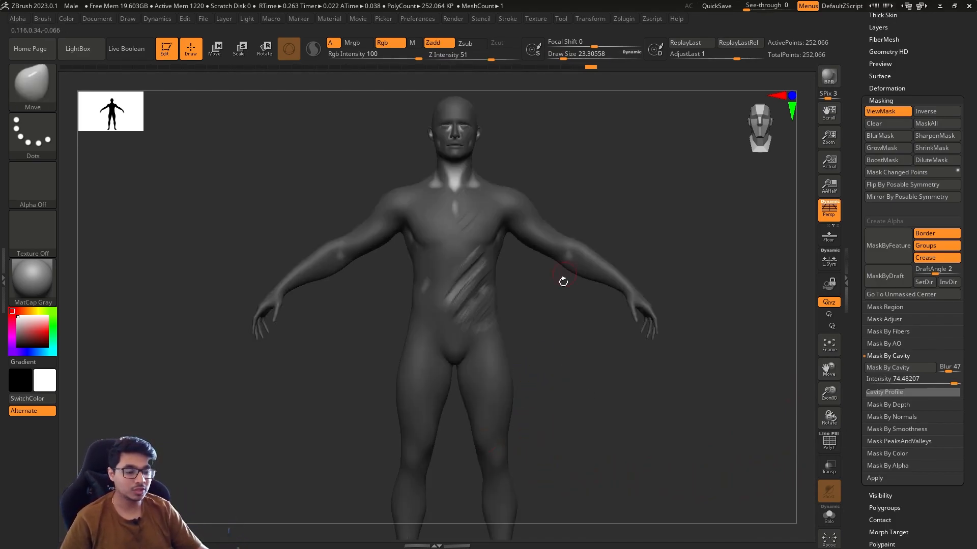
{"action": "key", "text": "ctrl+h"}
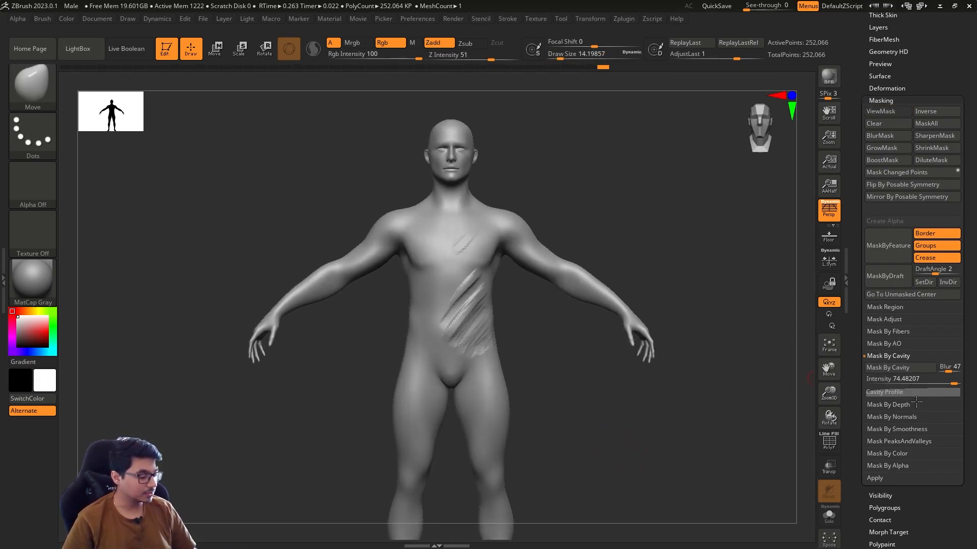
{"action": "left_click", "coordinate": [904, 356]}
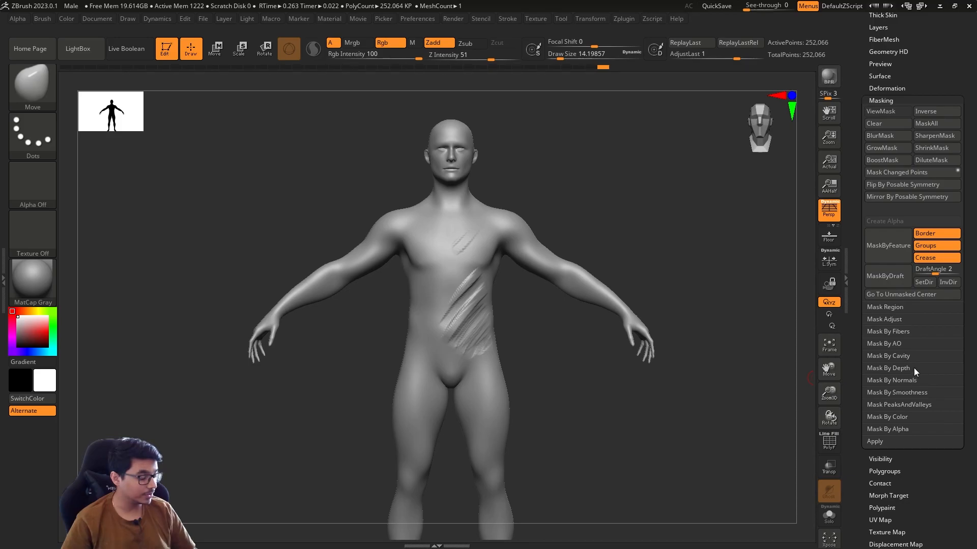
- Expand the Mask By Depth options and mask the figure by depth
{"action": "left_click", "coordinate": [917, 369]}
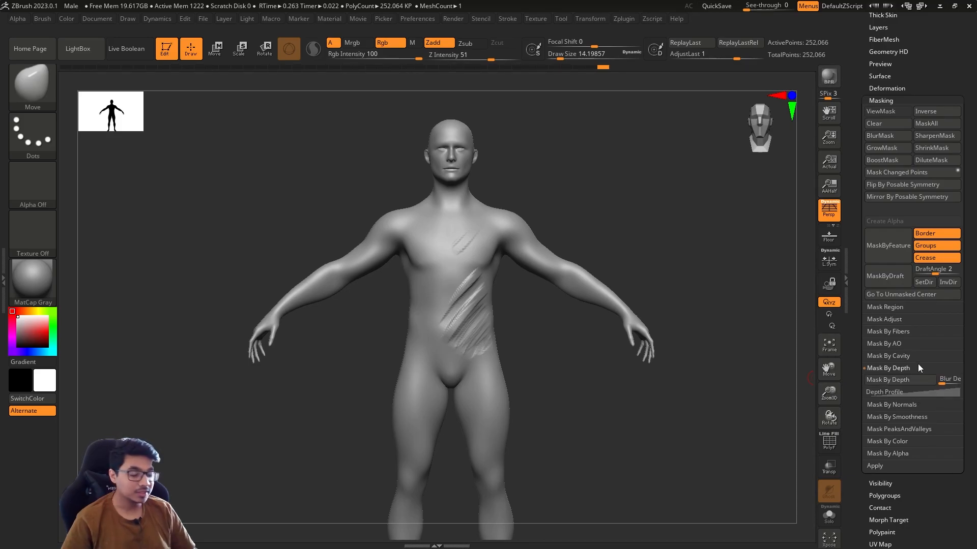
{"action": "left_click_drag", "start_coordinate": [671, 260], "coordinate": [654, 253]}
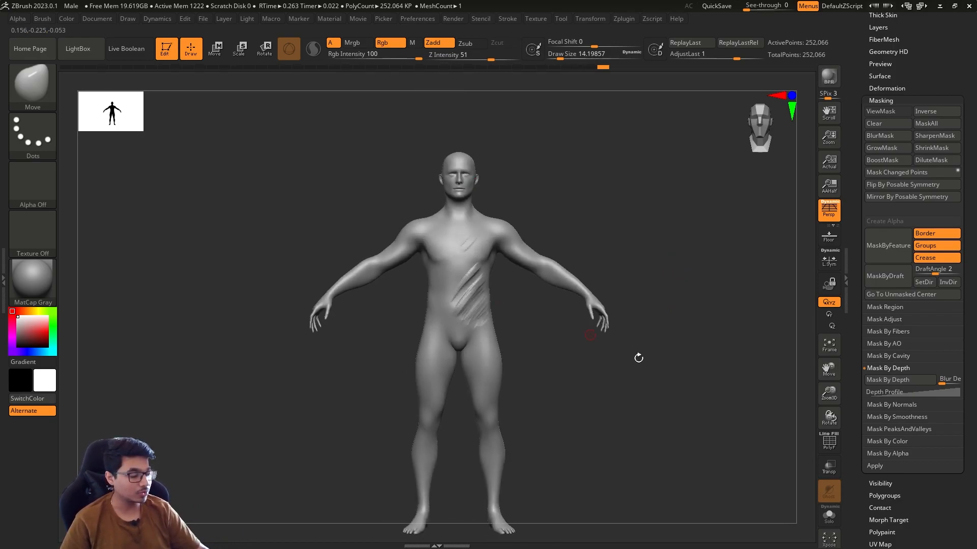
{"action": "left_click_drag", "start_coordinate": [689, 401], "coordinate": [698, 393]}
{"action": "left_click", "coordinate": [900, 380]}
{"action": "left_click_drag", "start_coordinate": [671, 438], "coordinate": [545, 339]}
- Clear the depth mask, set Draw Size to 1, and collapse the Mask By Depth options
{"action": "left_click_drag", "start_coordinate": [747, 325], "coordinate": [754, 356], "text": "ctrl"}
{"action": "mouse_move", "coordinate": [687, 407]}
{"action": "left_mouse_down"}
{"action": "mouse_move", "coordinate": [735, 423]}
{"action": "mouse_move", "coordinate": [697, 437]}
{"action": "left_mouse_up"}
{"action": "key", "text": "s"}
{"action": "mouse_move", "coordinate": [640, 443]}
{"action": "left_mouse_down"}
{"action": "mouse_move", "coordinate": [675, 450]}
{"action": "mouse_move", "coordinate": [681, 440]}
{"action": "left_mouse_up"}
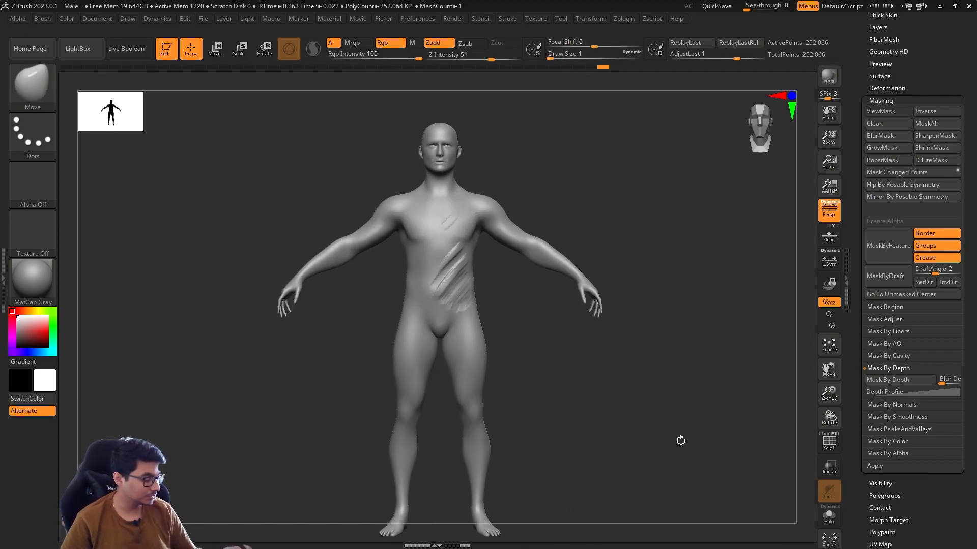
{"action": "left_click", "coordinate": [903, 371]}
- Mask the figure by smoothness with Range 116, inspect it from behind, and clear the mask
{"action": "left_click", "coordinate": [917, 394]}
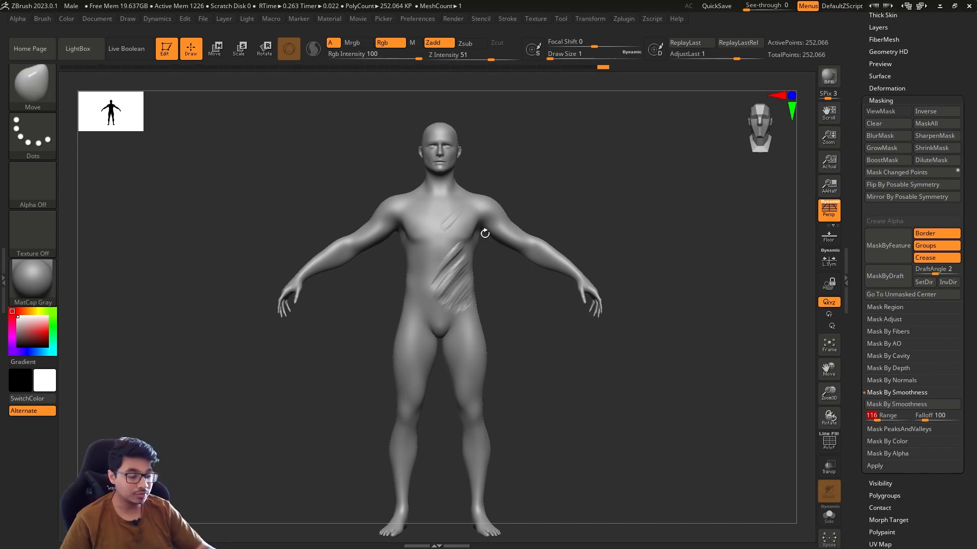
{"action": "left_click", "coordinate": [908, 405]}
{"action": "left_click_drag", "start_coordinate": [605, 395], "coordinate": [555, 262]}
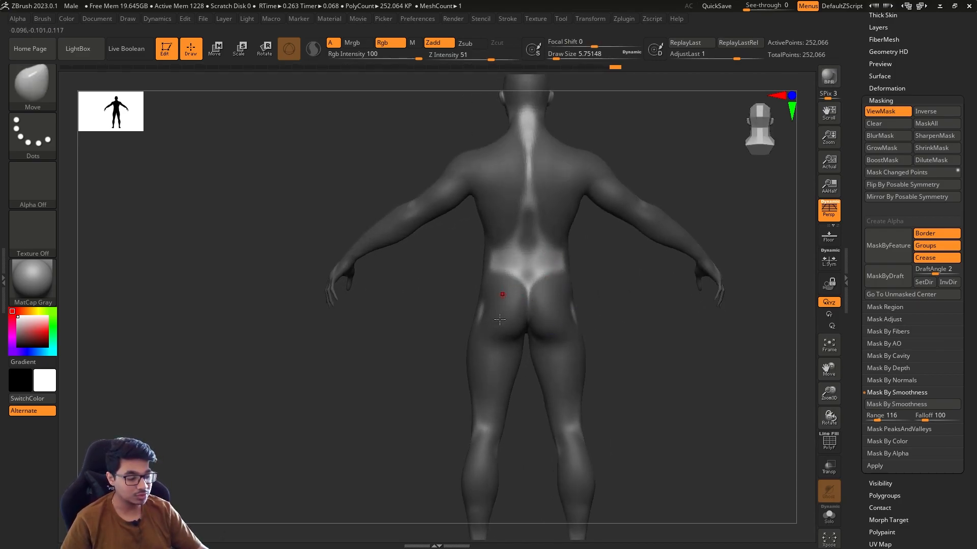
{"action": "left_click_drag", "start_coordinate": [595, 277], "coordinate": [612, 384]}
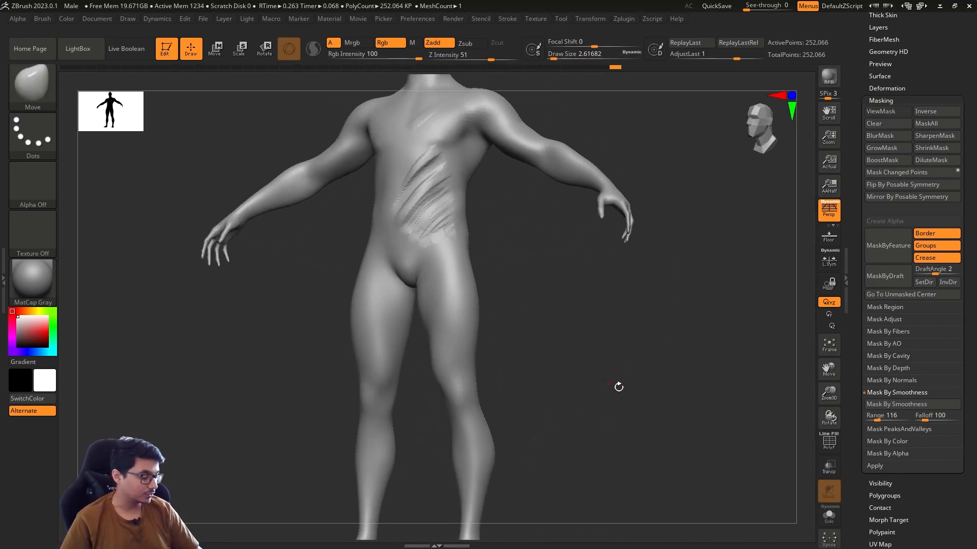
- Expand the Mask PeaksAndValleys options and apply that mask to the figure, inspecting the face and torso
{"action": "left_click", "coordinate": [899, 429]}
{"action": "left_click", "coordinate": [899, 416]}
{"action": "left_click_drag", "start_coordinate": [635, 381], "coordinate": [605, 418]}
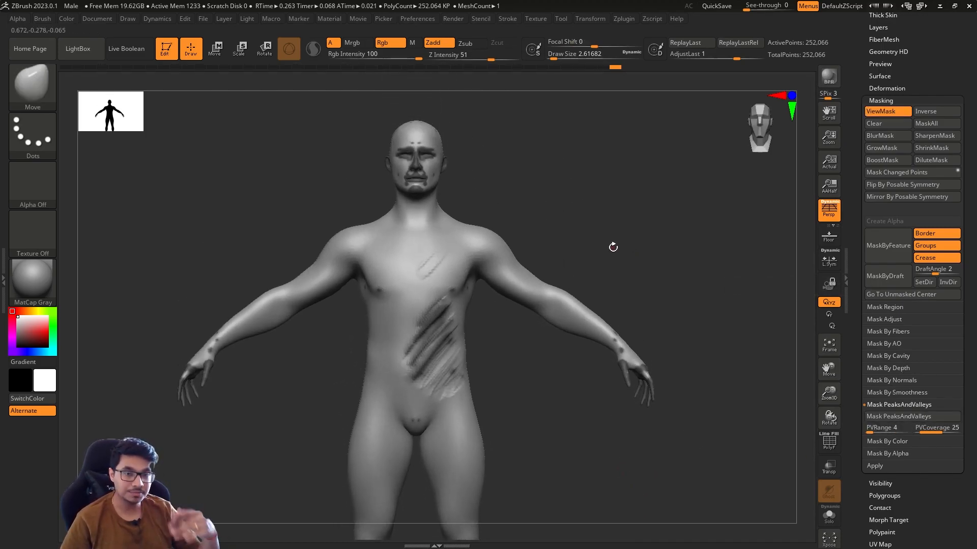
{"action": "left_click_drag", "start_coordinate": [681, 489], "coordinate": [697, 431], "text": "alt"}
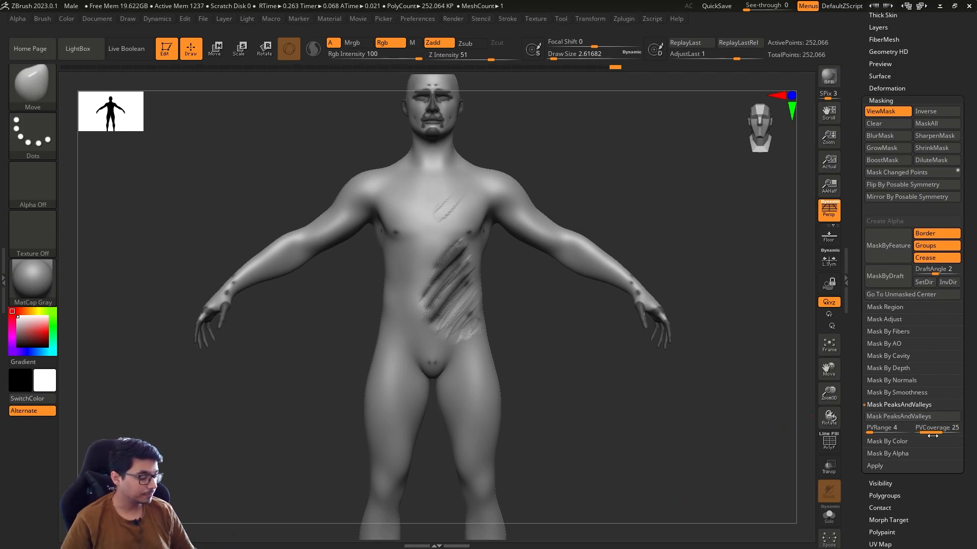
- Expand the Mask By Color options, hide the peaks-and-valleys mask, and set the Draw Size to about 7.5
{"action": "left_click", "coordinate": [895, 441]}
{"action": "key", "text": "ctrl+h"}
{"action": "key", "text": "s"}
{"action": "left_click_drag", "start_coordinate": [646, 466], "coordinate": [650, 466]}
{"action": "left_click_drag", "start_coordinate": [578, 425], "coordinate": [586, 442], "text": "alt"}
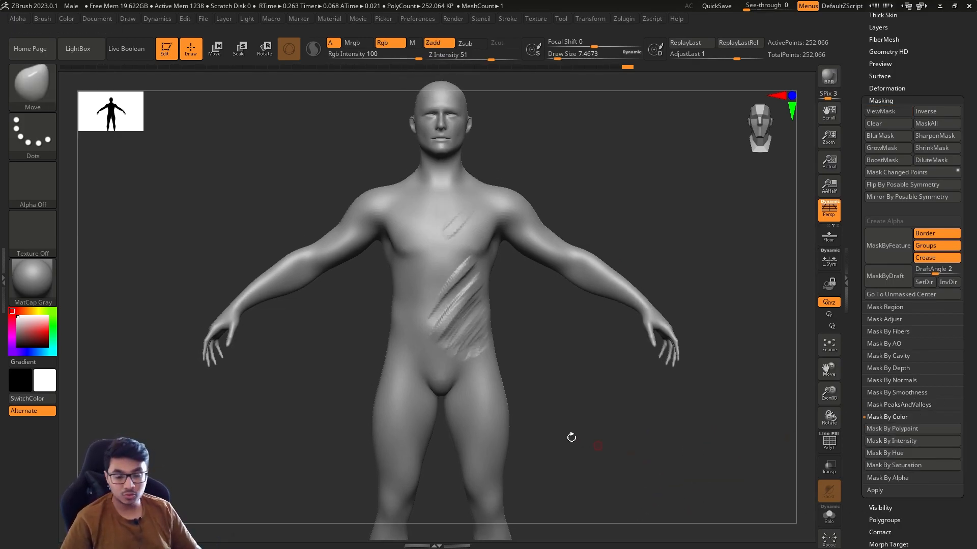
- Select the Standard brush and set its Draw Size to about 14
{"action": "key", "text": "b"}
{"action": "key", "text": "s"}
{"action": "key", "text": "t"}
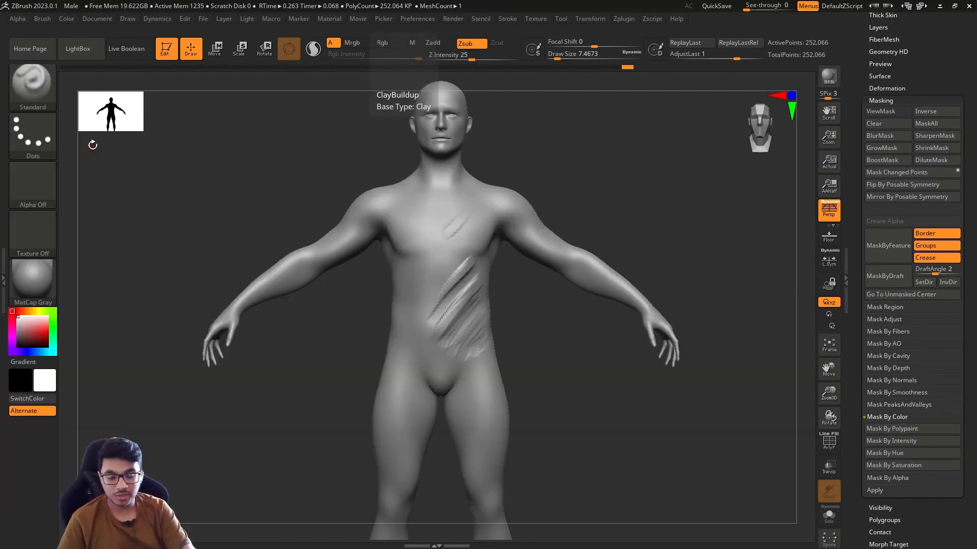
{"action": "key", "text": "s"}
{"action": "mouse_move", "coordinate": [365, 316]}
{"action": "left_mouse_down"}
{"action": "mouse_move", "coordinate": [374, 315]}
{"action": "mouse_move", "coordinate": [353, 344]}
{"action": "left_mouse_up"}
{"action": "key", "text": "s"}
{"action": "key", "text": "s"}
{"action": "left_click_drag", "start_coordinate": [359, 344], "coordinate": [351, 345]}
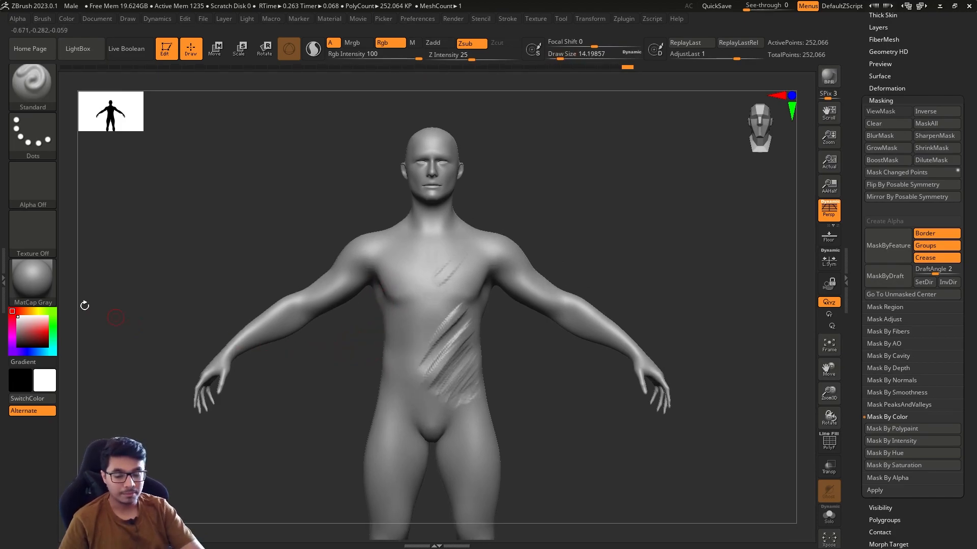
- Pick red as the paint colour and paint a zigzag stroke across the torso with Draw Size about 12
{"action": "left_click", "coordinate": [46, 330]}
{"action": "left_click", "coordinate": [17, 316]}
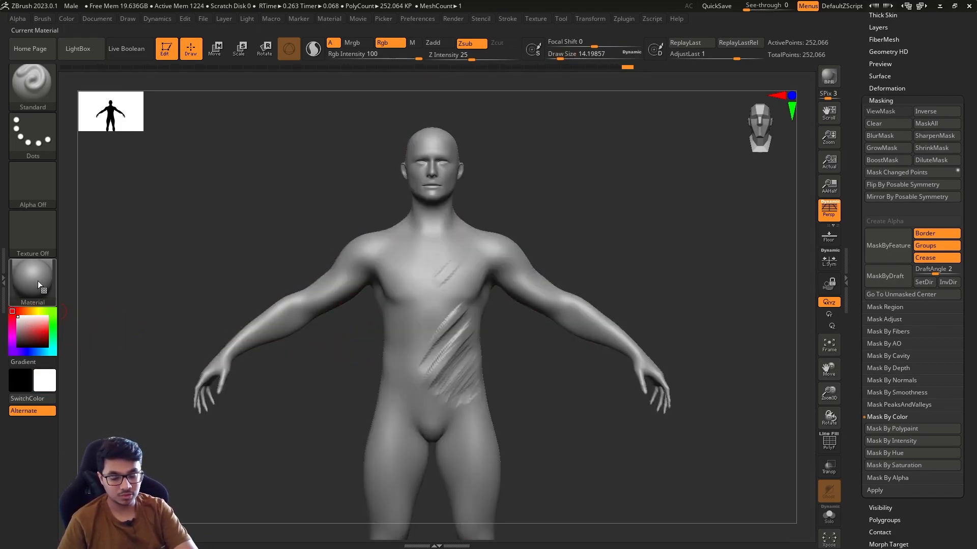
{"action": "left_click", "coordinate": [67, 19]}
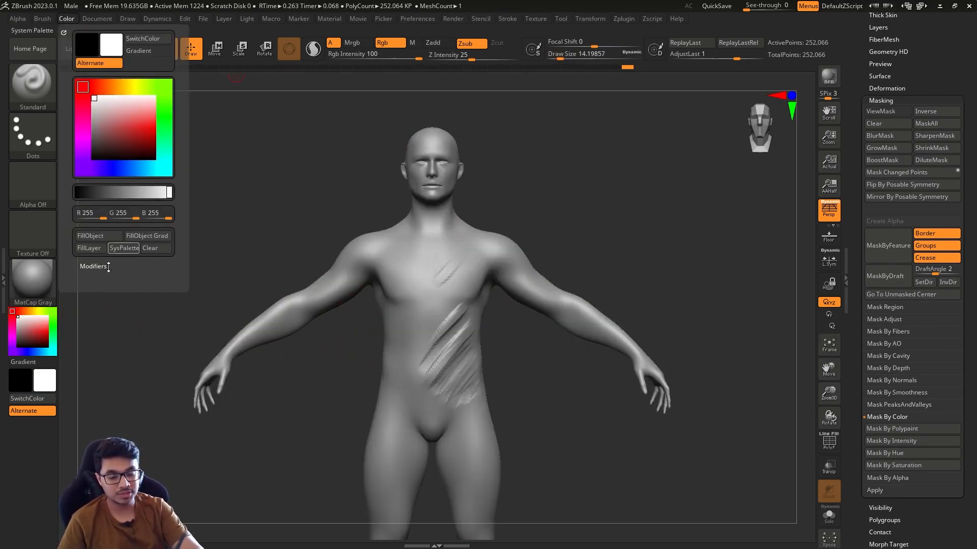
{"action": "left_click", "coordinate": [46, 331]}
{"action": "mouse_move", "coordinate": [393, 306]}
{"action": "left_mouse_down"}
{"action": "mouse_move", "coordinate": [443, 261]}
{"action": "mouse_move", "coordinate": [442, 346]}
{"action": "mouse_move", "coordinate": [466, 316]}
{"action": "left_mouse_up"}
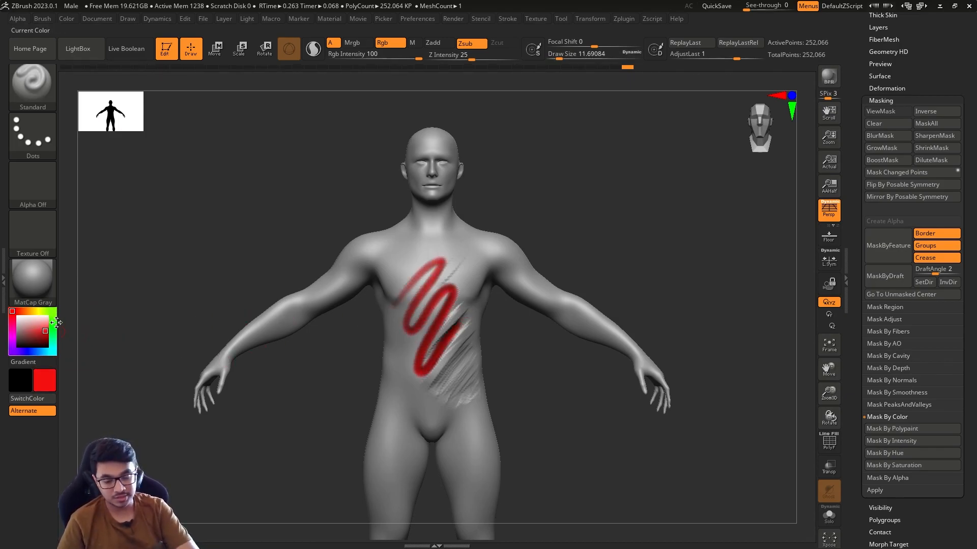
- Change the paint colour to green and undo the trial strokes on the body
{"action": "left_click", "coordinate": [53, 324]}
{"action": "key", "text": "bracketright"}
{"action": "mouse_move", "coordinate": [455, 390]}
{"action": "left_mouse_down"}
{"action": "mouse_move", "coordinate": [468, 403]}
{"action": "mouse_move", "coordinate": [481, 522]}
{"action": "left_mouse_up"}
{"action": "key", "text": "s"}
{"action": "left_click", "coordinate": [554, 451]}
{"action": "left_click_drag", "start_coordinate": [555, 451], "coordinate": [549, 382], "text": "alt"}
{"action": "mouse_move", "coordinate": [558, 397]}
{"action": "left_mouse_down"}
{"action": "mouse_move", "coordinate": [518, 399]}
{"action": "mouse_move", "coordinate": [553, 394]}
{"action": "mouse_move", "coordinate": [557, 431]}
{"action": "left_mouse_up"}
{"action": "key", "text": "ctrl+z"}
{"action": "key", "text": "ctrl+z"}
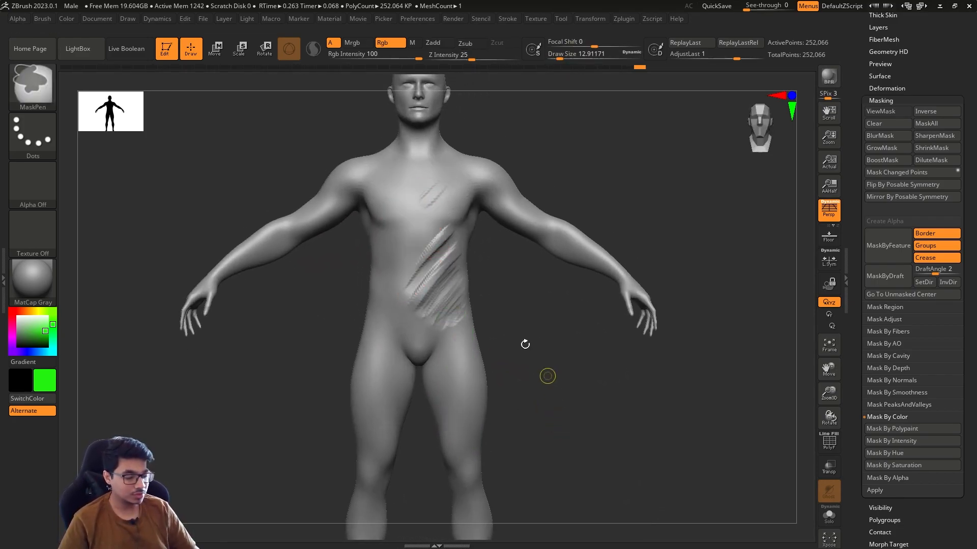
- With sculpting depth off and Draw Size about 23, paint a green patch on the chest and a red arch over the hips and thighs
{"action": "left_click", "coordinate": [471, 44]}
{"action": "key", "text": "s"}
{"action": "left_click", "coordinate": [392, 245]}
{"action": "mouse_move", "coordinate": [414, 199]}
{"action": "left_mouse_down"}
{"action": "mouse_move", "coordinate": [388, 262]}
{"action": "mouse_move", "coordinate": [418, 190]}
{"action": "mouse_move", "coordinate": [432, 193]}
{"action": "mouse_move", "coordinate": [425, 244]}
{"action": "left_mouse_up"}
{"action": "left_click", "coordinate": [11, 309]}
{"action": "mouse_move", "coordinate": [440, 310]}
{"action": "left_mouse_down"}
{"action": "mouse_move", "coordinate": [478, 400]}
{"action": "mouse_move", "coordinate": [422, 295]}
{"action": "mouse_move", "coordinate": [364, 427]}
{"action": "left_mouse_up"}
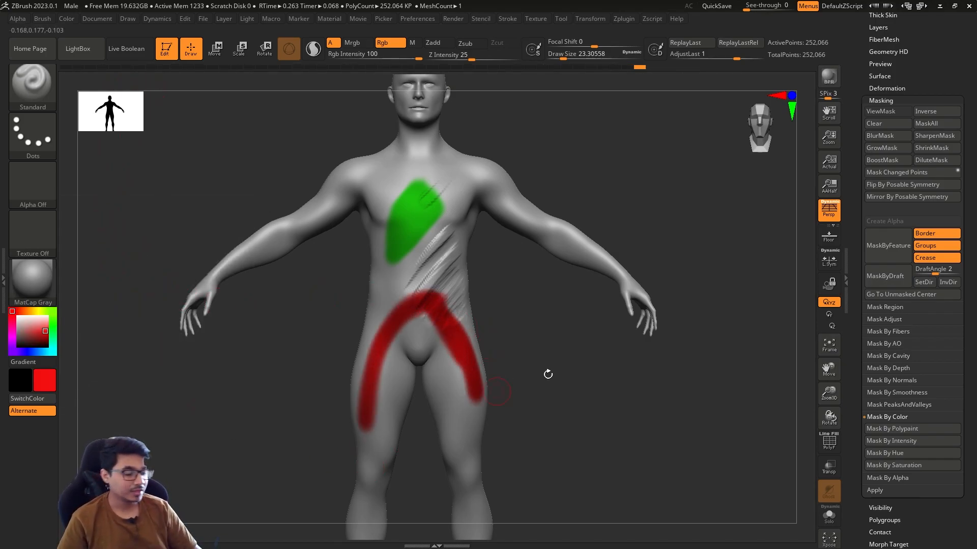
- Reduce the Draw Size to about 3.7
{"action": "left_click_drag", "start_coordinate": [534, 375], "coordinate": [494, 377]}
{"action": "key", "text": "s"}
{"action": "left_click_drag", "start_coordinate": [557, 397], "coordinate": [548, 396]}
{"action": "mouse_move", "coordinate": [553, 433]}
{"action": "left_mouse_down", "text": "alt"}
{"action": "mouse_move", "coordinate": [550, 405]}
{"action": "mouse_move", "coordinate": [564, 408]}
{"action": "left_mouse_up", "text": "alt"}
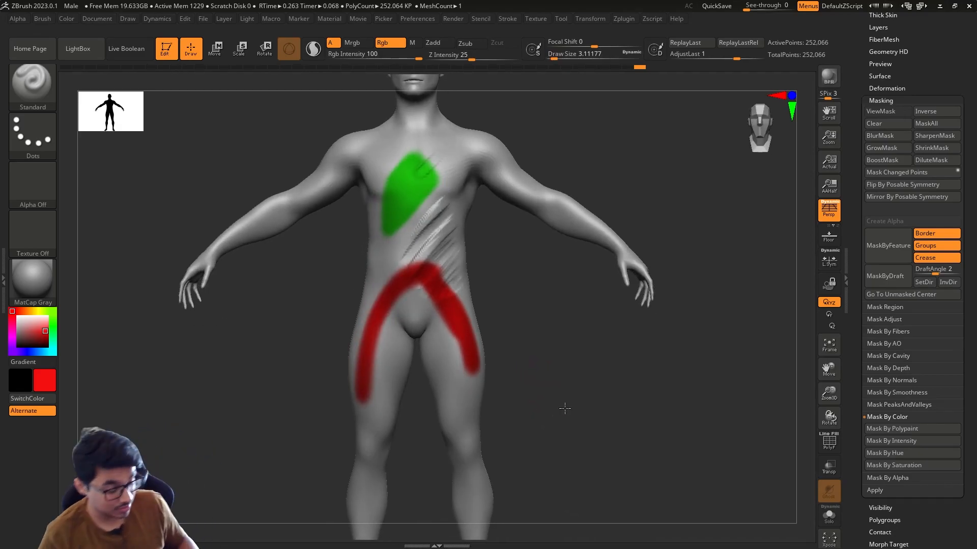
{"action": "key", "text": "s"}
{"action": "left_click", "coordinate": [565, 414]}
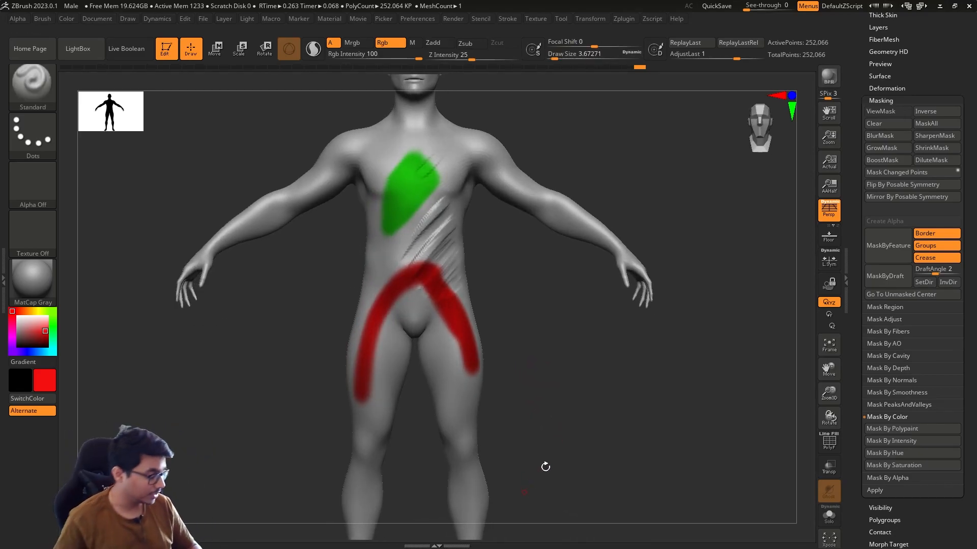
- Mask the figure by polypaint using the red paint with Tolerance 30, inspect the result, and hide the mask
{"action": "left_click", "coordinate": [913, 430]}
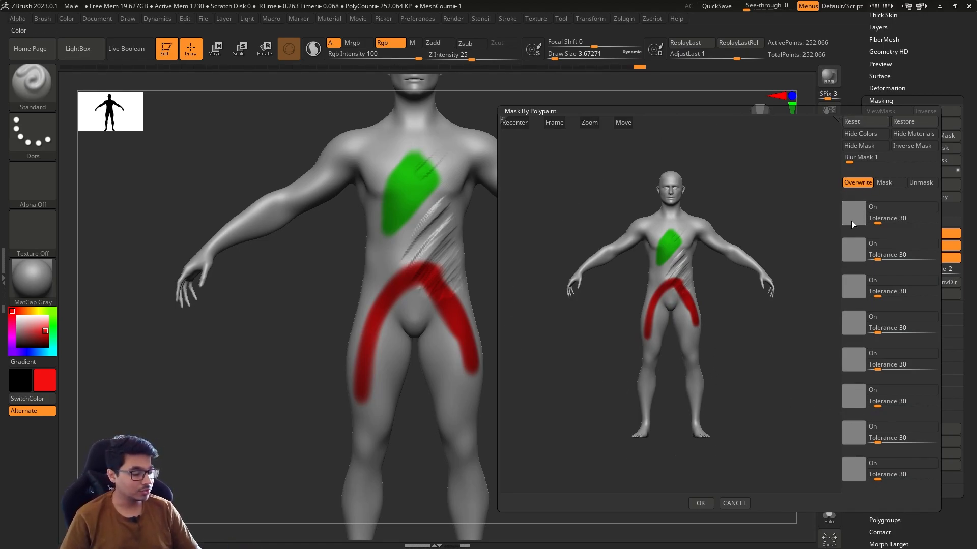
{"action": "left_click", "coordinate": [661, 252]}
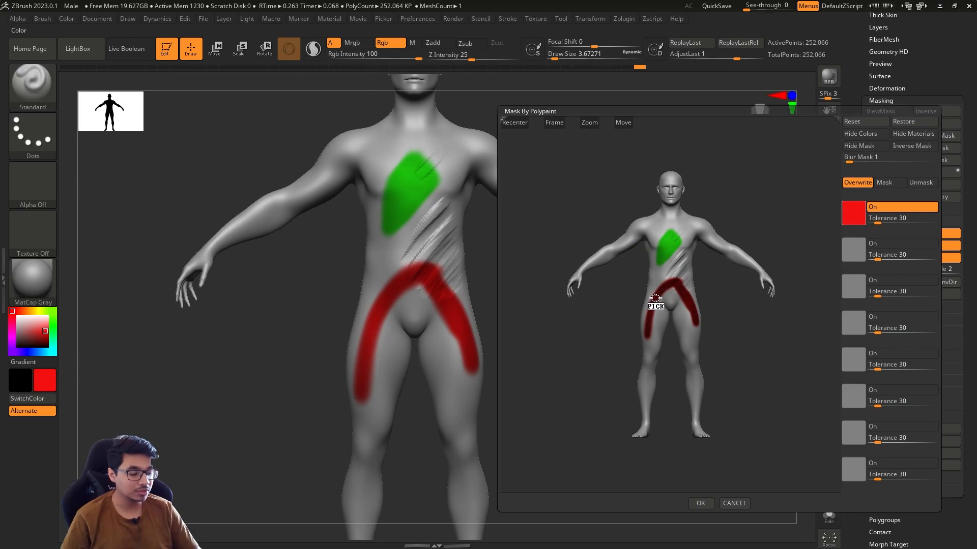
{"action": "left_click", "coordinate": [446, 310]}
{"action": "left_click", "coordinate": [704, 506]}
{"action": "mouse_move", "coordinate": [611, 397]}
{"action": "left_mouse_down"}
{"action": "mouse_move", "coordinate": [432, 399]}
{"action": "mouse_move", "coordinate": [611, 392]}
{"action": "mouse_move", "coordinate": [580, 427]}
{"action": "left_mouse_up"}
{"action": "key", "text": "ctrl+h"}
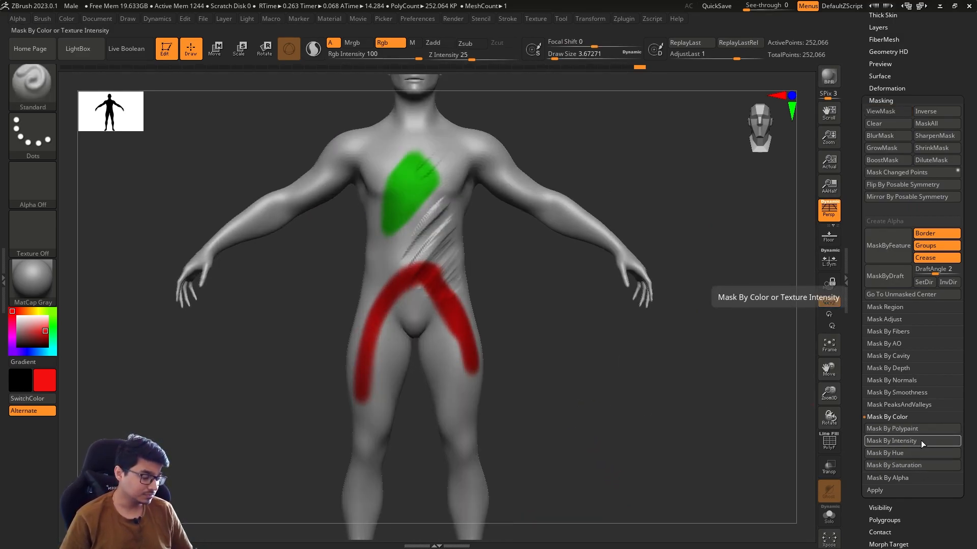
- Mask the figure by intensity, saturation, and hue in turn, hiding each mask after viewing it
{"action": "key", "text": "ctrl+h"}
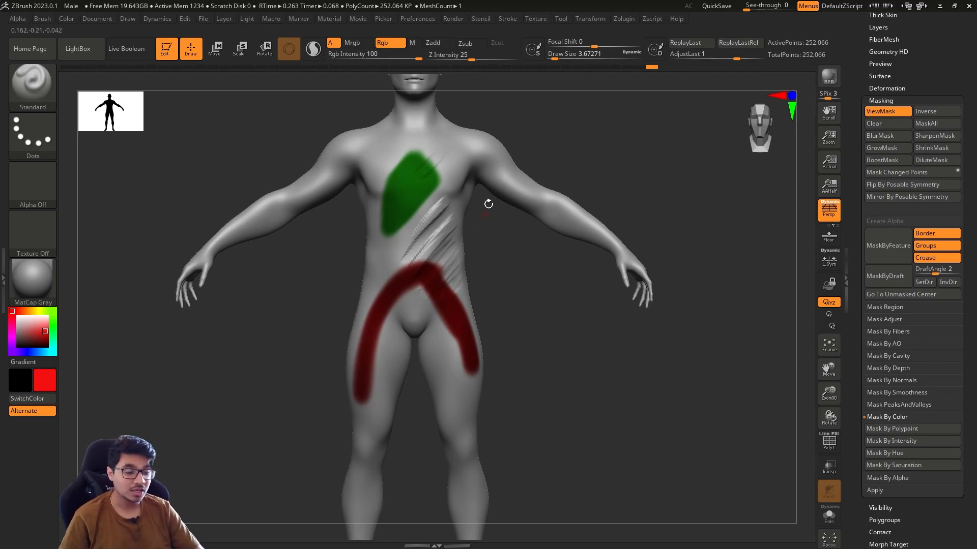
{"action": "key", "text": "ctrl+h"}
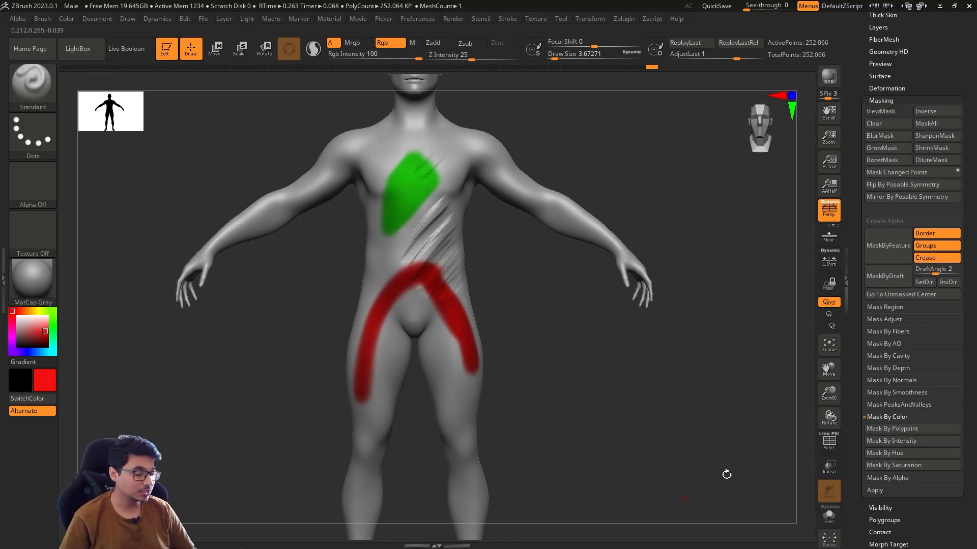
{"action": "left_click", "coordinate": [926, 467]}
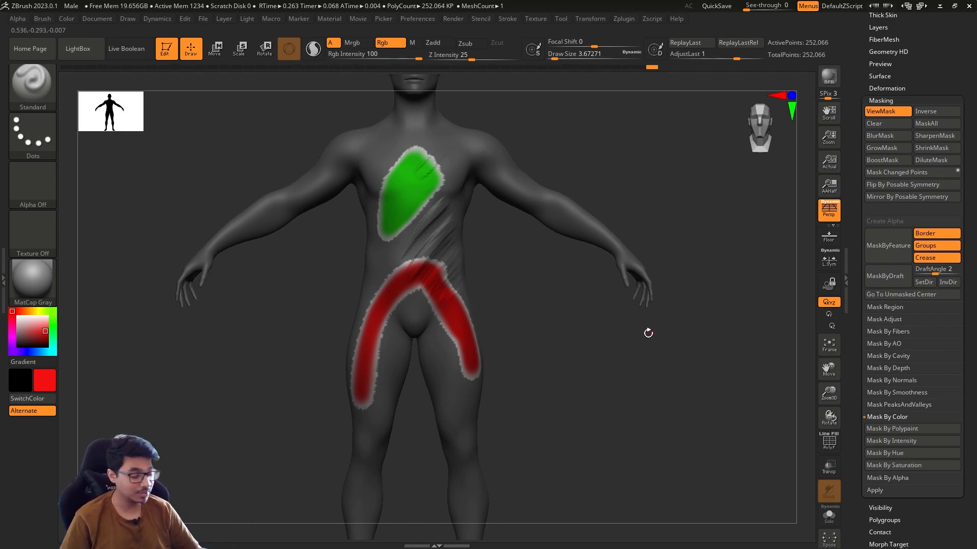
{"action": "key", "text": "ctrl+h"}
{"action": "left_click", "coordinate": [925, 455]}
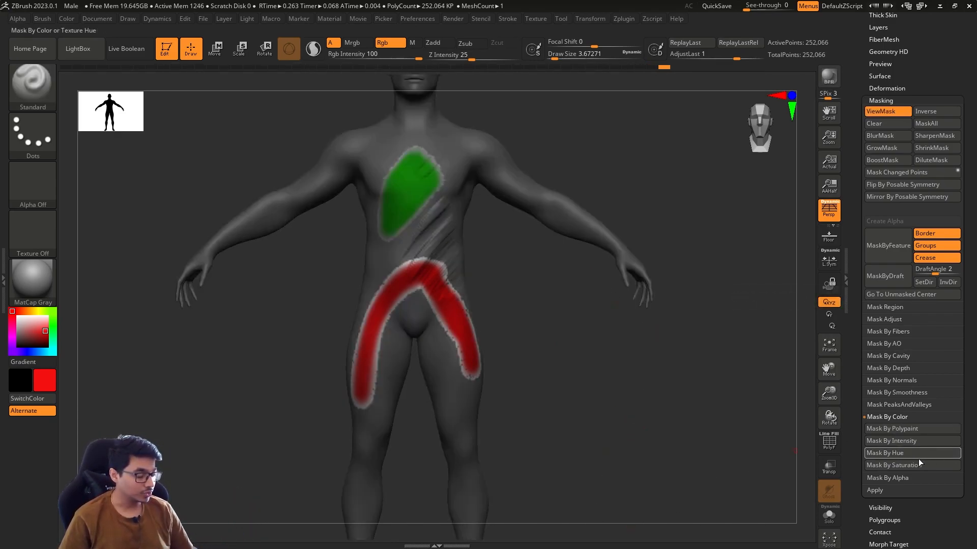
{"action": "mouse_move", "coordinate": [634, 429]}
{"action": "left_mouse_down"}
{"action": "mouse_move", "coordinate": [624, 462]}
{"action": "mouse_move", "coordinate": [631, 427]}
{"action": "left_mouse_up"}
- Mask the figure by polypaint using green with Tolerance 140 and red with Tolerance 30, and inspect the painted areas
{"action": "left_click", "coordinate": [914, 430]}
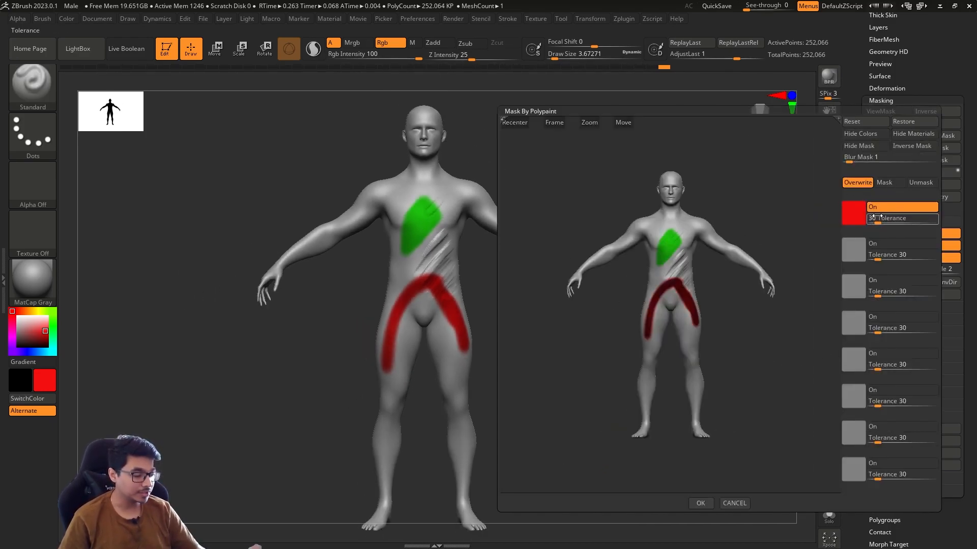
{"action": "left_click_drag", "start_coordinate": [860, 217], "coordinate": [672, 242]}
{"action": "left_click_drag", "start_coordinate": [853, 250], "coordinate": [685, 308]}
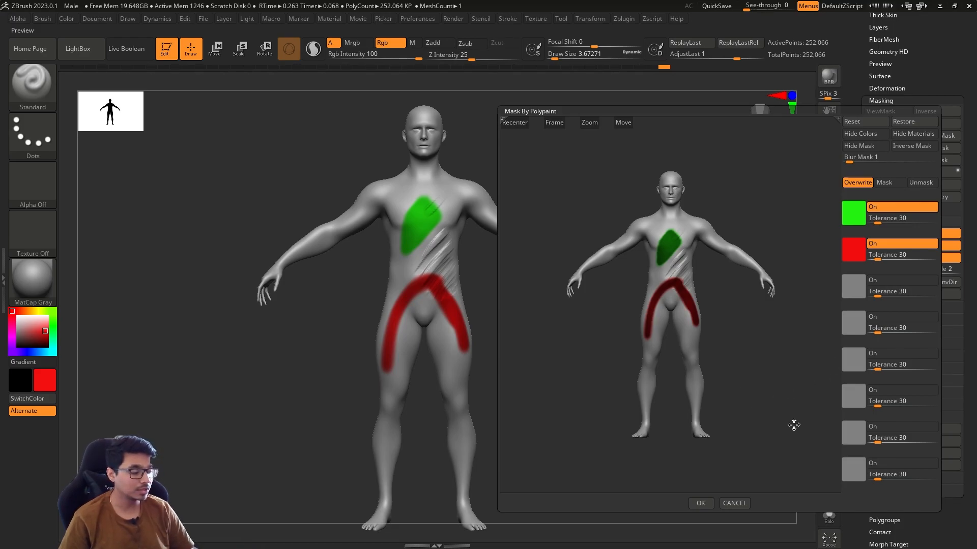
{"action": "left_click_drag", "start_coordinate": [887, 219], "coordinate": [906, 222]}
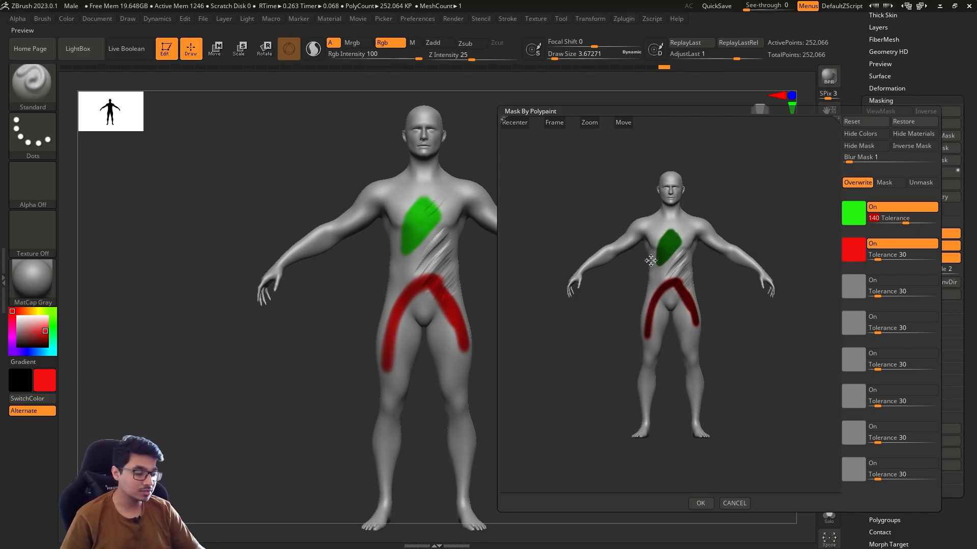
{"action": "left_click", "coordinate": [697, 503]}
{"action": "left_click_drag", "start_coordinate": [537, 330], "coordinate": [616, 478], "text": "alt"}
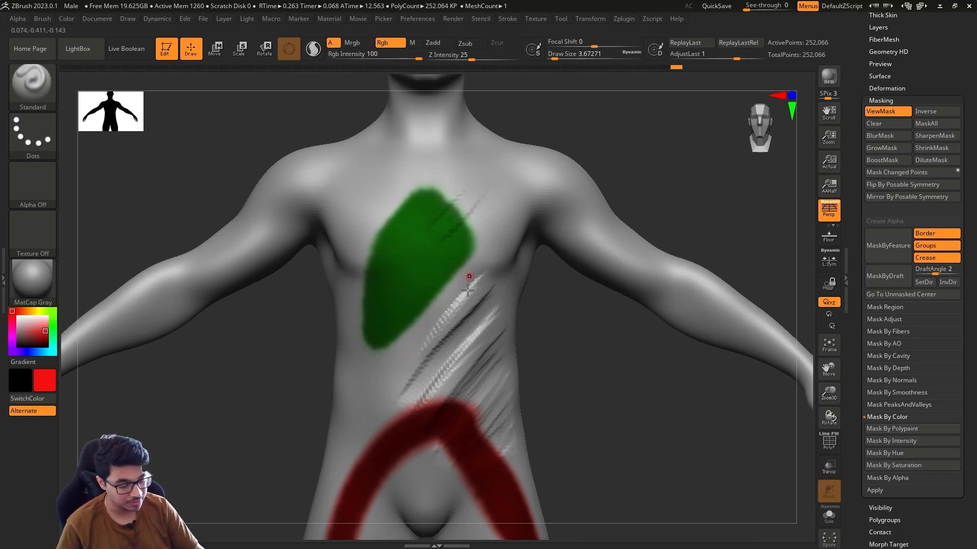
{"action": "left_click_drag", "start_coordinate": [565, 413], "coordinate": [535, 306], "text": "alt"}
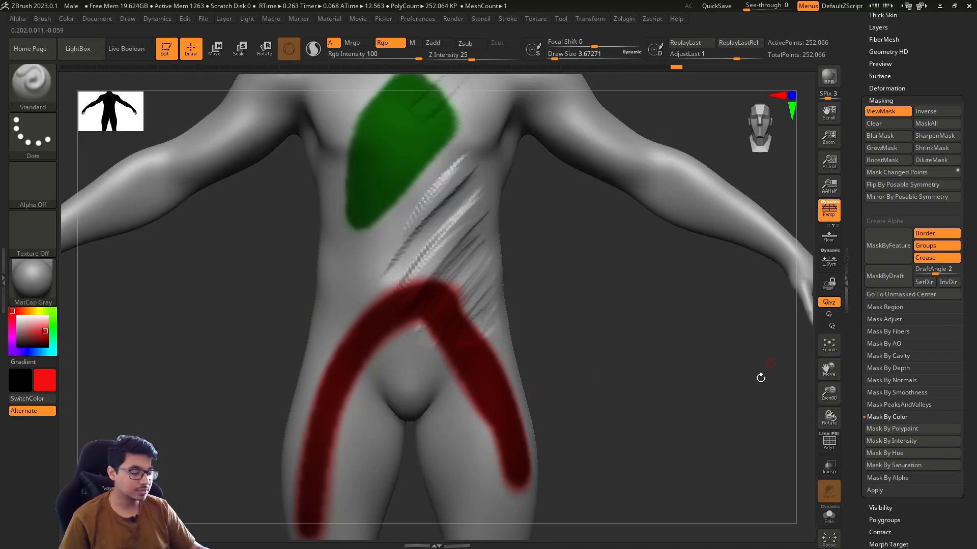
- Apply Mask By Polypaint again with the second colour slot's Tolerance at 148, inspect the figure, and hide the mask
{"action": "left_click", "coordinate": [891, 429]}
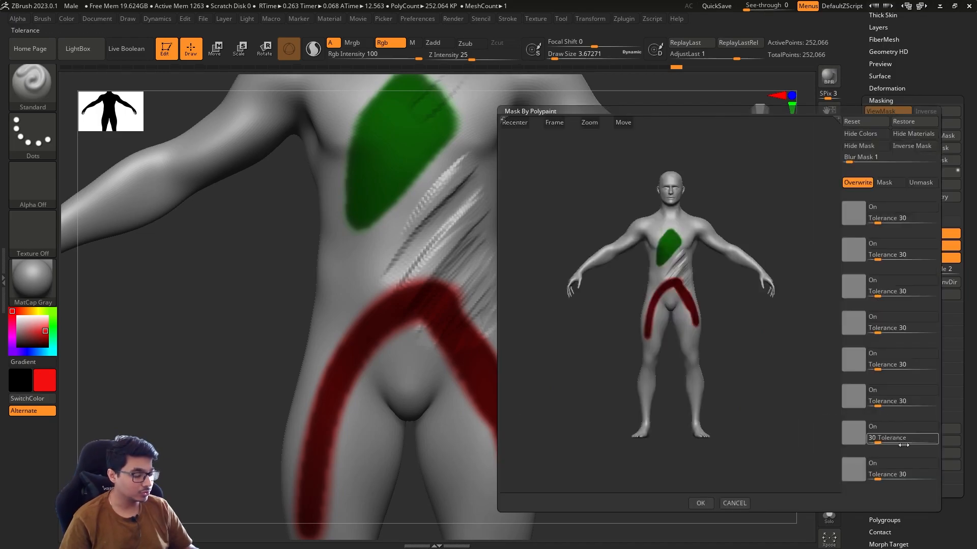
{"action": "left_click_drag", "start_coordinate": [875, 258], "coordinate": [911, 262]}
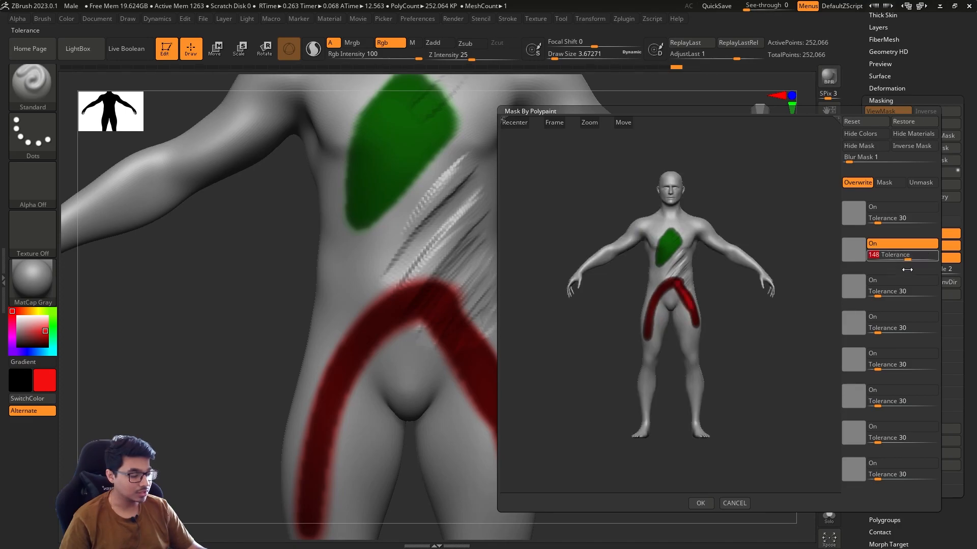
{"action": "left_click", "coordinate": [700, 503]}
{"action": "key", "text": "s"}
{"action": "left_click_drag", "start_coordinate": [549, 397], "coordinate": [557, 397]}
{"action": "left_click_drag", "start_coordinate": [560, 394], "coordinate": [560, 357], "text": "alt"}
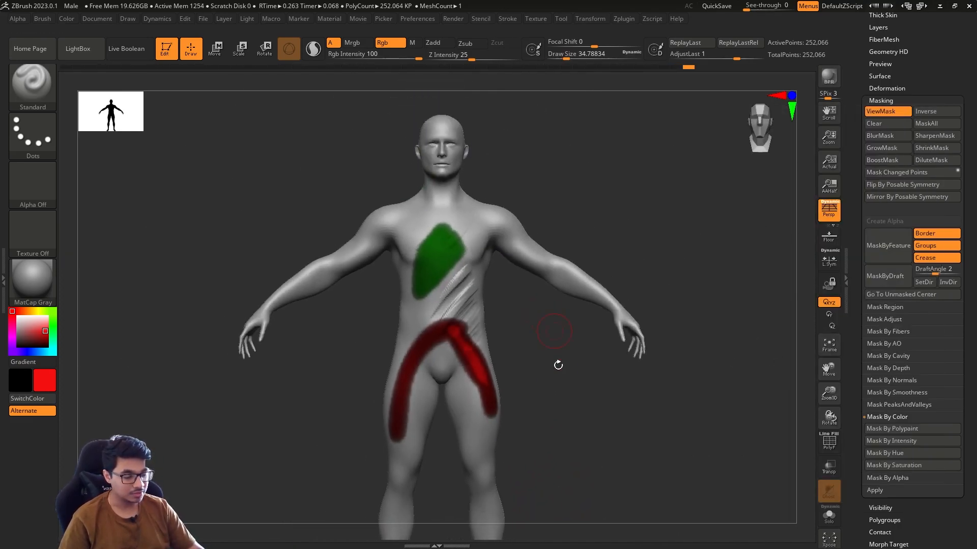
{"action": "key", "text": "ctrl+h"}
{"action": "mouse_move", "coordinate": [545, 390]}
{"action": "left_mouse_down"}
{"action": "mouse_move", "coordinate": [514, 395]}
{"action": "mouse_move", "coordinate": [547, 388]}
{"action": "mouse_move", "coordinate": [567, 370]}
{"action": "mouse_move", "coordinate": [555, 370]}
{"action": "left_mouse_up"}
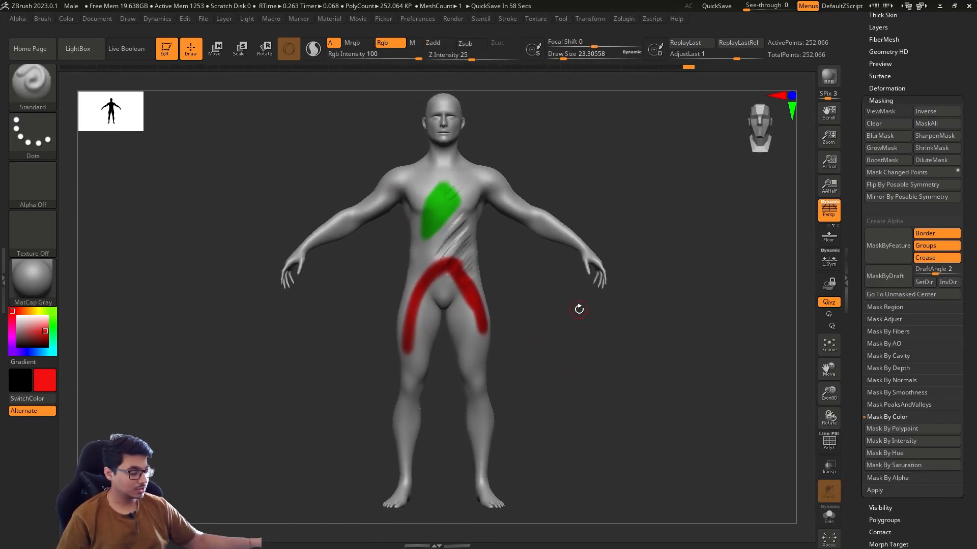
{"action": "mouse_move", "coordinate": [579, 309]}
{"action": "left_mouse_down"}
{"action": "mouse_move", "coordinate": [549, 329]}
{"action": "mouse_move", "coordinate": [567, 341]}
{"action": "mouse_move", "coordinate": [560, 375]}
{"action": "mouse_move", "coordinate": [544, 385]}
{"action": "left_mouse_up"}
{"action": "key", "text": "s"}
{"action": "key", "text": "s"}
{"action": "mouse_move", "coordinate": [544, 385]}
{"action": "left_mouse_down", "text": "alt"}
{"action": "mouse_move", "coordinate": [537, 395]}
{"action": "mouse_move", "coordinate": [562, 384]}
{"action": "mouse_move", "coordinate": [517, 392]}
{"action": "mouse_move", "coordinate": [563, 392]}
{"action": "mouse_move", "coordinate": [548, 403]}
{"action": "left_mouse_up", "text": "alt"}
{"action": "key", "text": "s"}
{"action": "key", "text": "s"}
{"action": "key", "text": "s"}
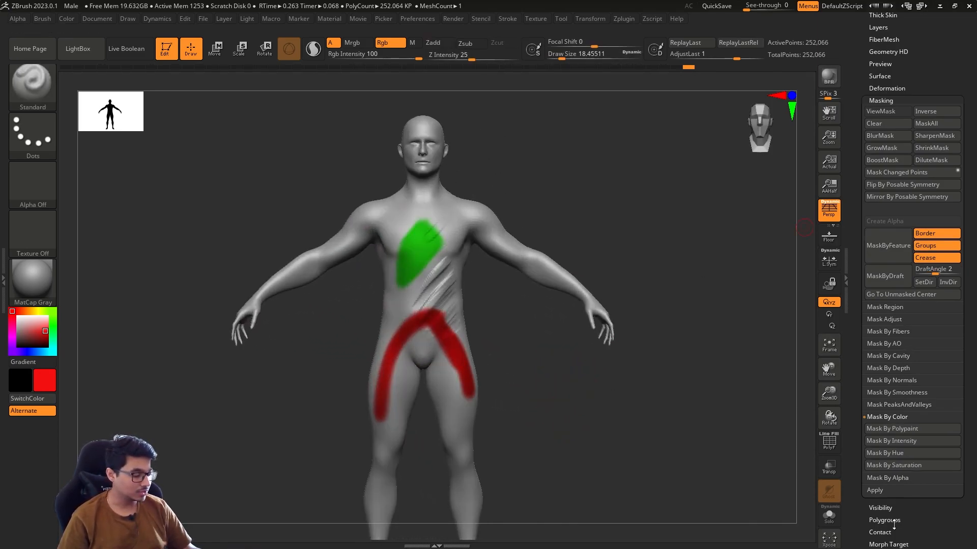
{"action": "scroll", "coordinate": [943, 268], "scroll_direction": "up", "scroll_amount": 3}
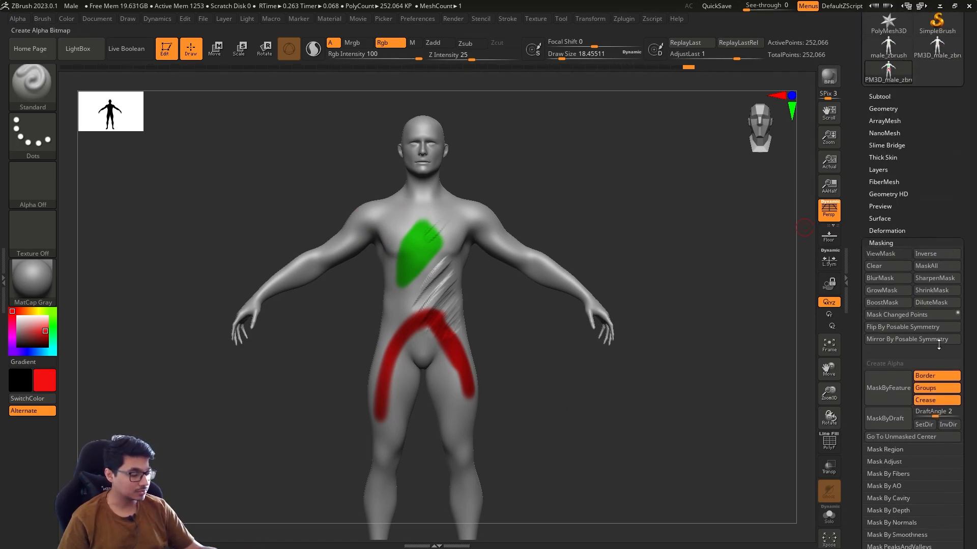
- Mask the figure so that only the side of the head around the ear stays unmasked, and set the Draw Size to about 51
{"action": "key", "text": "ctrl"}
{"action": "left_click_drag", "start_coordinate": [541, 270], "coordinate": [563, 278], "text": "ctrl"}
{"action": "left_click_drag", "start_coordinate": [591, 208], "coordinate": [586, 198], "text": "ctrl"}
{"action": "mouse_move", "coordinate": [585, 198]}
{"action": "left_mouse_down", "text": "alt"}
{"action": "mouse_move", "coordinate": [593, 353]}
{"action": "mouse_move", "coordinate": [602, 328]}
{"action": "mouse_move", "coordinate": [560, 242]}
{"action": "mouse_move", "coordinate": [591, 353]}
{"action": "left_mouse_up", "text": "alt"}
{"action": "left_click_drag", "start_coordinate": [565, 305], "coordinate": [605, 373], "text": "alt"}
{"action": "left_click_drag", "start_coordinate": [672, 311], "coordinate": [543, 321]}
{"action": "left_click_drag", "start_coordinate": [473, 417], "coordinate": [498, 389]}
{"action": "key", "text": "w"}
{"action": "left_click_drag", "start_coordinate": [532, 331], "coordinate": [520, 354], "text": "ctrl"}
{"action": "key", "text": "q"}
{"action": "left_click_drag", "start_coordinate": [640, 266], "coordinate": [652, 288], "text": "ctrl"}
{"action": "mouse_move", "coordinate": [652, 295]}
{"action": "left_mouse_down"}
{"action": "mouse_move", "coordinate": [654, 325]}
{"action": "mouse_move", "coordinate": [604, 305]}
{"action": "mouse_move", "coordinate": [612, 294]}
{"action": "mouse_move", "coordinate": [569, 286]}
{"action": "left_mouse_up"}
{"action": "key", "text": "s"}
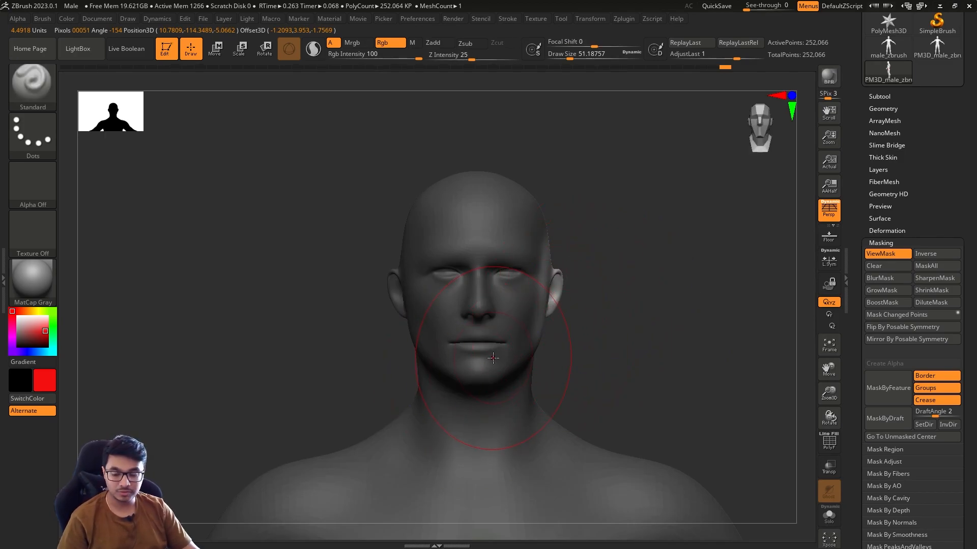
- Select the Move brush with Draw Size about 41 and clear the mask from the figure
{"action": "key", "text": "b"}
{"action": "key", "text": "m"}
{"action": "key", "text": "v"}
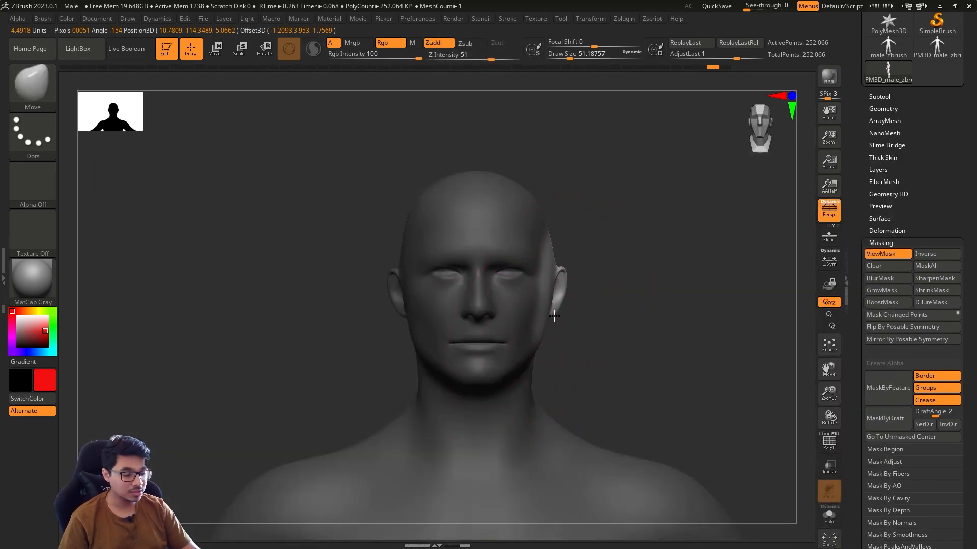
{"action": "left_click", "coordinate": [610, 321], "text": "ctrl"}
{"action": "key", "text": "s"}
{"action": "mouse_move", "coordinate": [623, 325]}
{"action": "left_mouse_down"}
{"action": "mouse_move", "coordinate": [614, 334]}
{"action": "mouse_move", "coordinate": [605, 325]}
{"action": "left_mouse_up"}
{"action": "left_click", "coordinate": [607, 322], "text": "ctrl"}
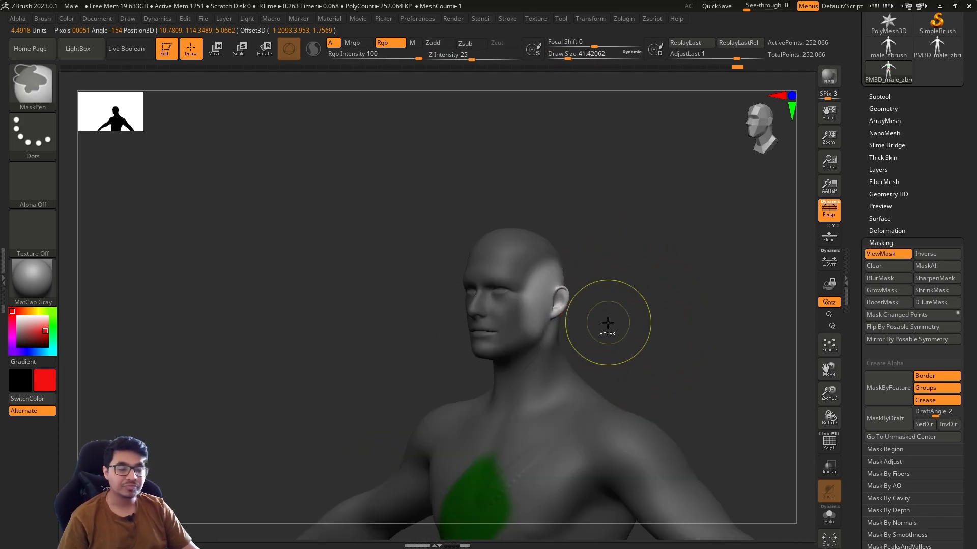
{"action": "mouse_move", "coordinate": [652, 249]}
{"action": "left_mouse_down", "text": "ctrl"}
{"action": "mouse_move", "coordinate": [678, 327]}
{"action": "mouse_move", "coordinate": [635, 310]}
{"action": "left_mouse_up", "text": "ctrl"}
{"action": "mouse_move", "coordinate": [635, 310]}
{"action": "left_mouse_down"}
{"action": "mouse_move", "coordinate": [652, 319]}
{"action": "mouse_move", "coordinate": [628, 219]}
{"action": "left_mouse_up"}
{"action": "left_click_drag", "start_coordinate": [663, 314], "coordinate": [651, 246], "text": "alt"}
{"action": "left_click_drag", "start_coordinate": [672, 345], "coordinate": [668, 336], "text": "alt"}
{"action": "mouse_move", "coordinate": [669, 337]}
{"action": "left_mouse_down"}
{"action": "mouse_move", "coordinate": [668, 352]}
{"action": "mouse_move", "coordinate": [587, 321]}
{"action": "left_mouse_up"}
{"action": "left_click_drag", "start_coordinate": [651, 369], "coordinate": [635, 356], "text": "alt"}
{"action": "left_click_drag", "start_coordinate": [644, 314], "coordinate": [640, 349], "text": "alt"}
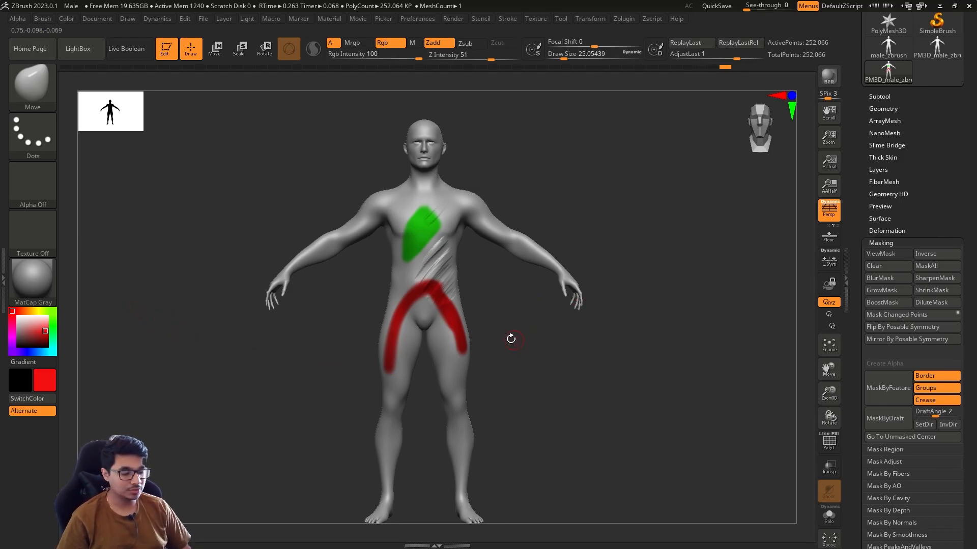
{"action": "left_click_drag", "start_coordinate": [859, 201], "coordinate": [861, 277]}
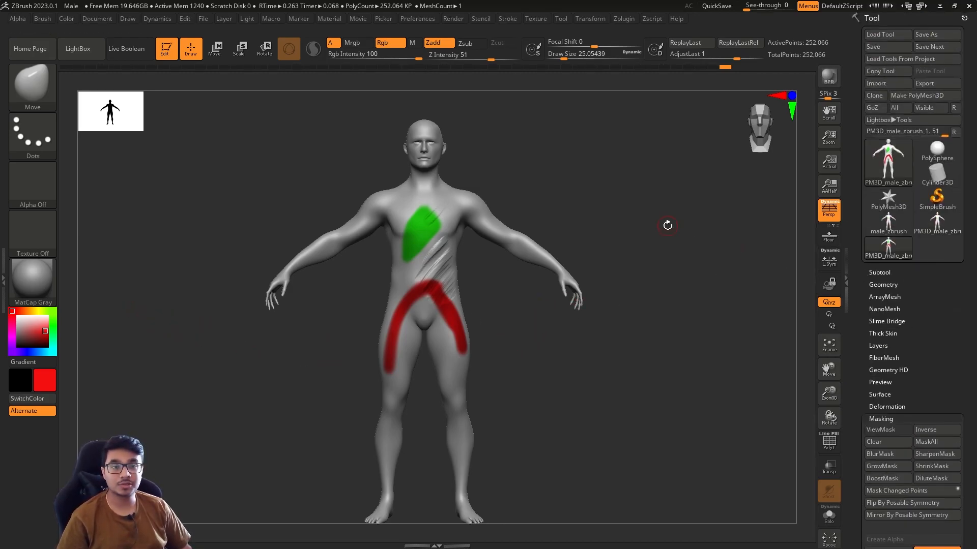